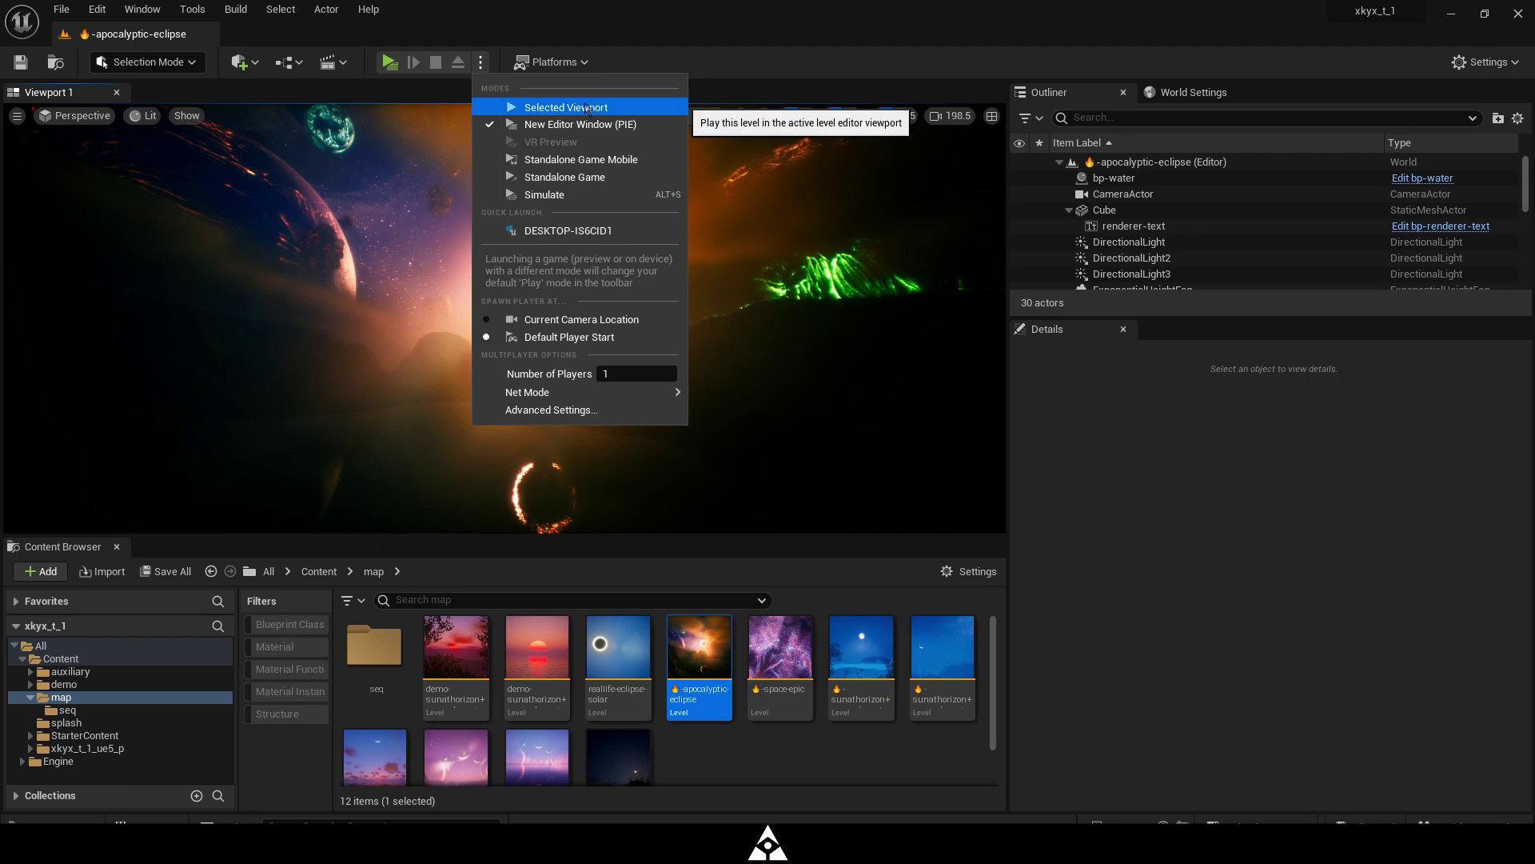
Play the apocalyptic-eclipse level to preview its sky and stop the preview
click(516, 105)
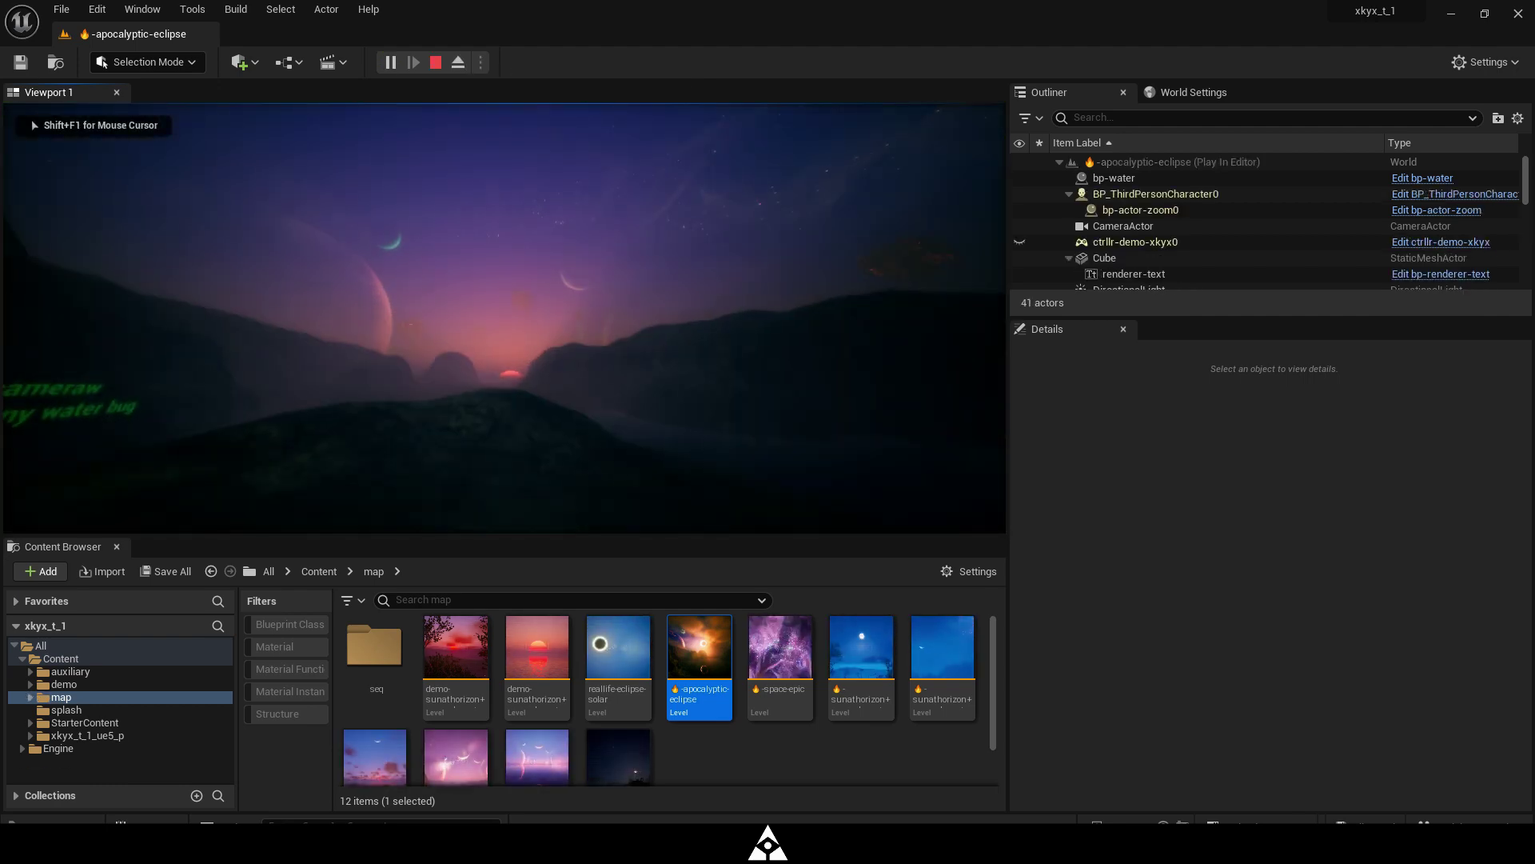
key(Escape)
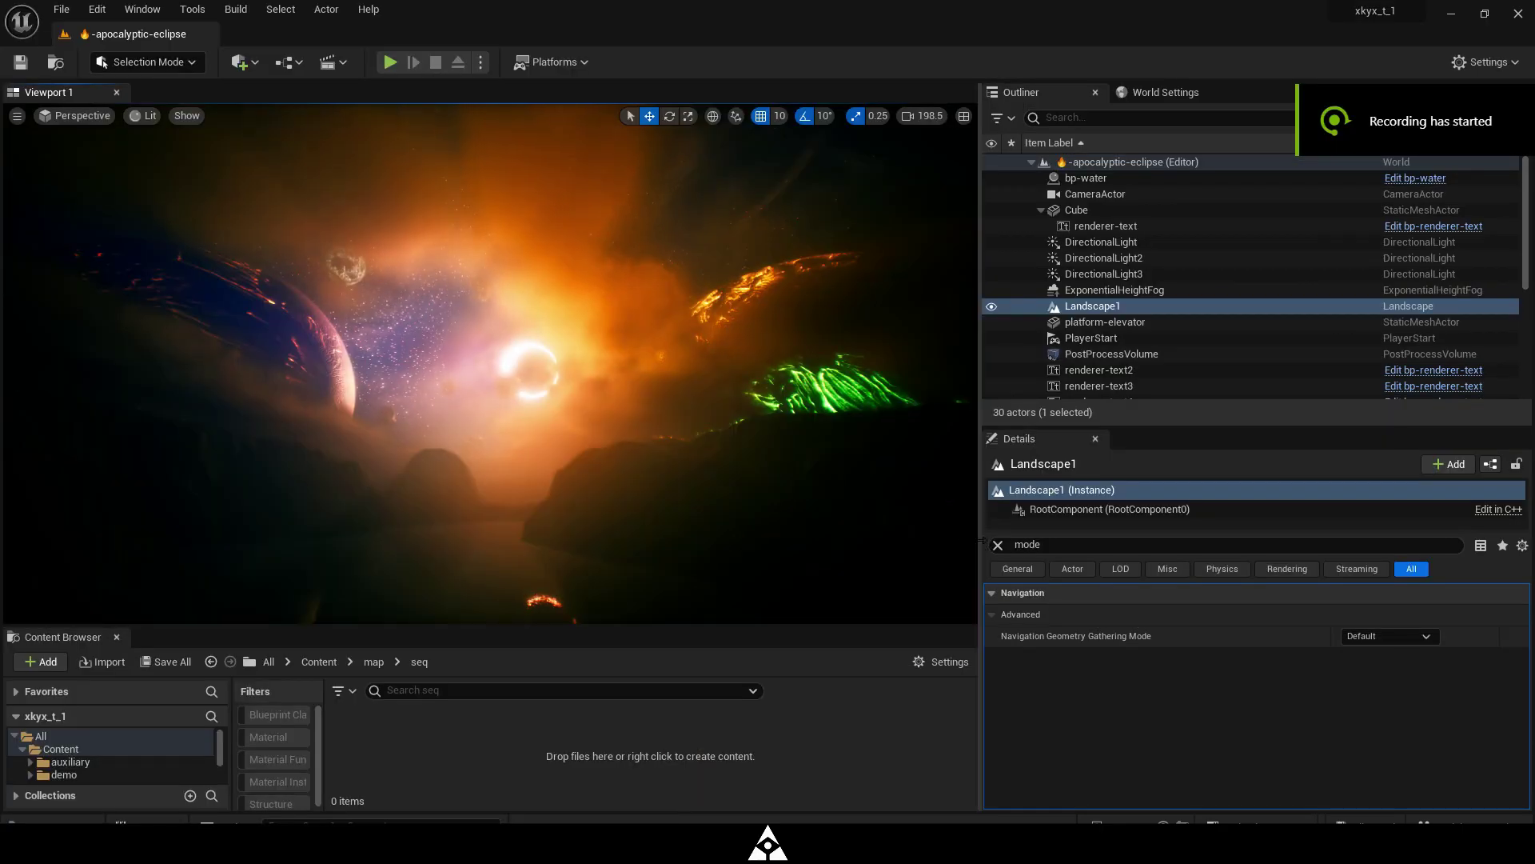
Duplicate the -apocalyptic-eclipse level in the map folder and name the copy -apocalyptic-eclipse-FOR-MRQ
drag(980, 540, 1331, 531)
drag(1088, 624, 760, 535)
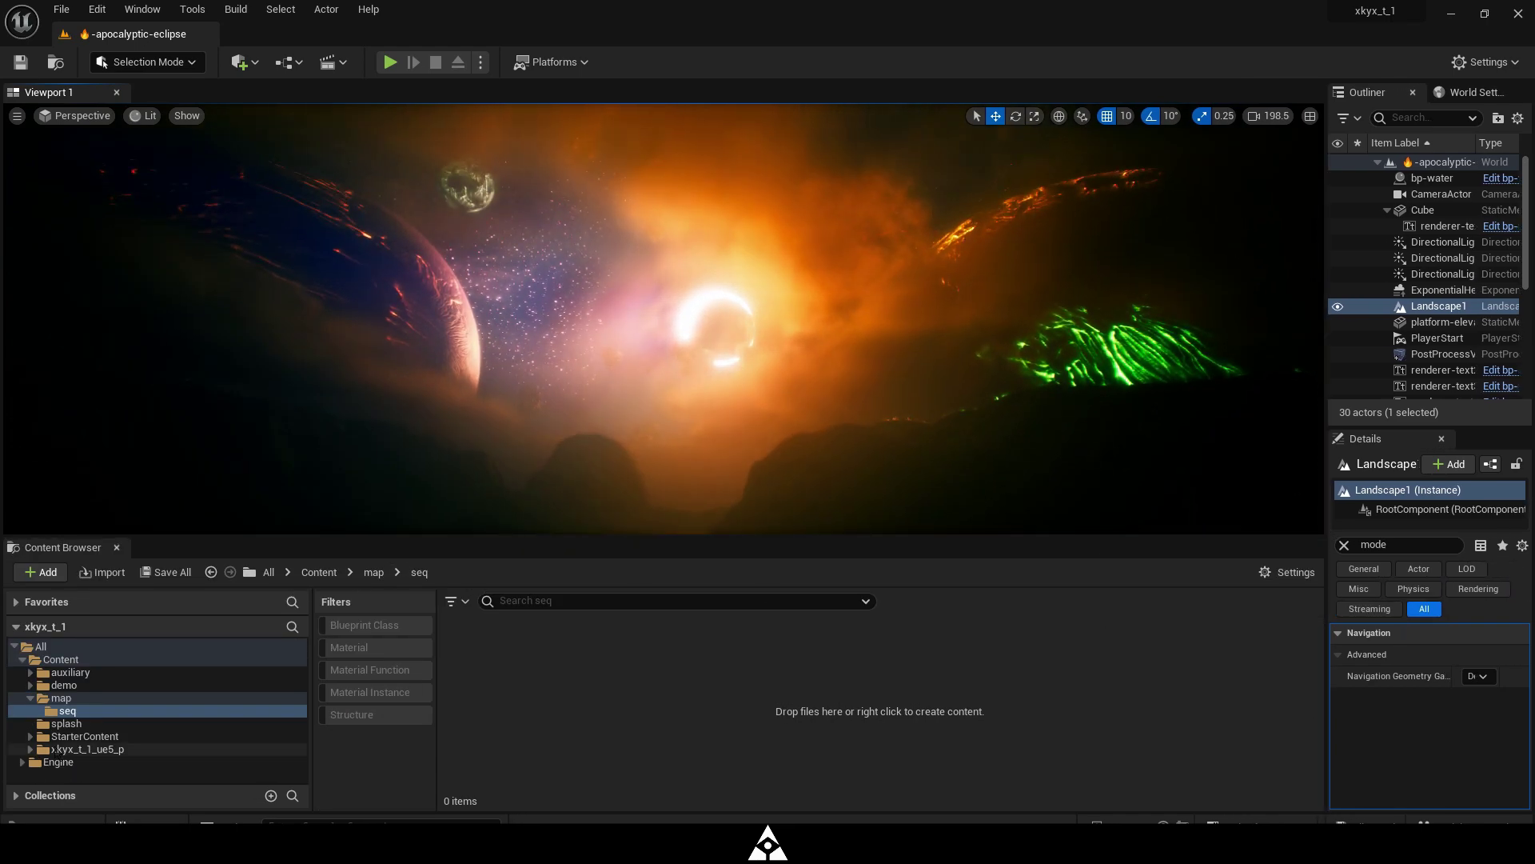
click(108, 700)
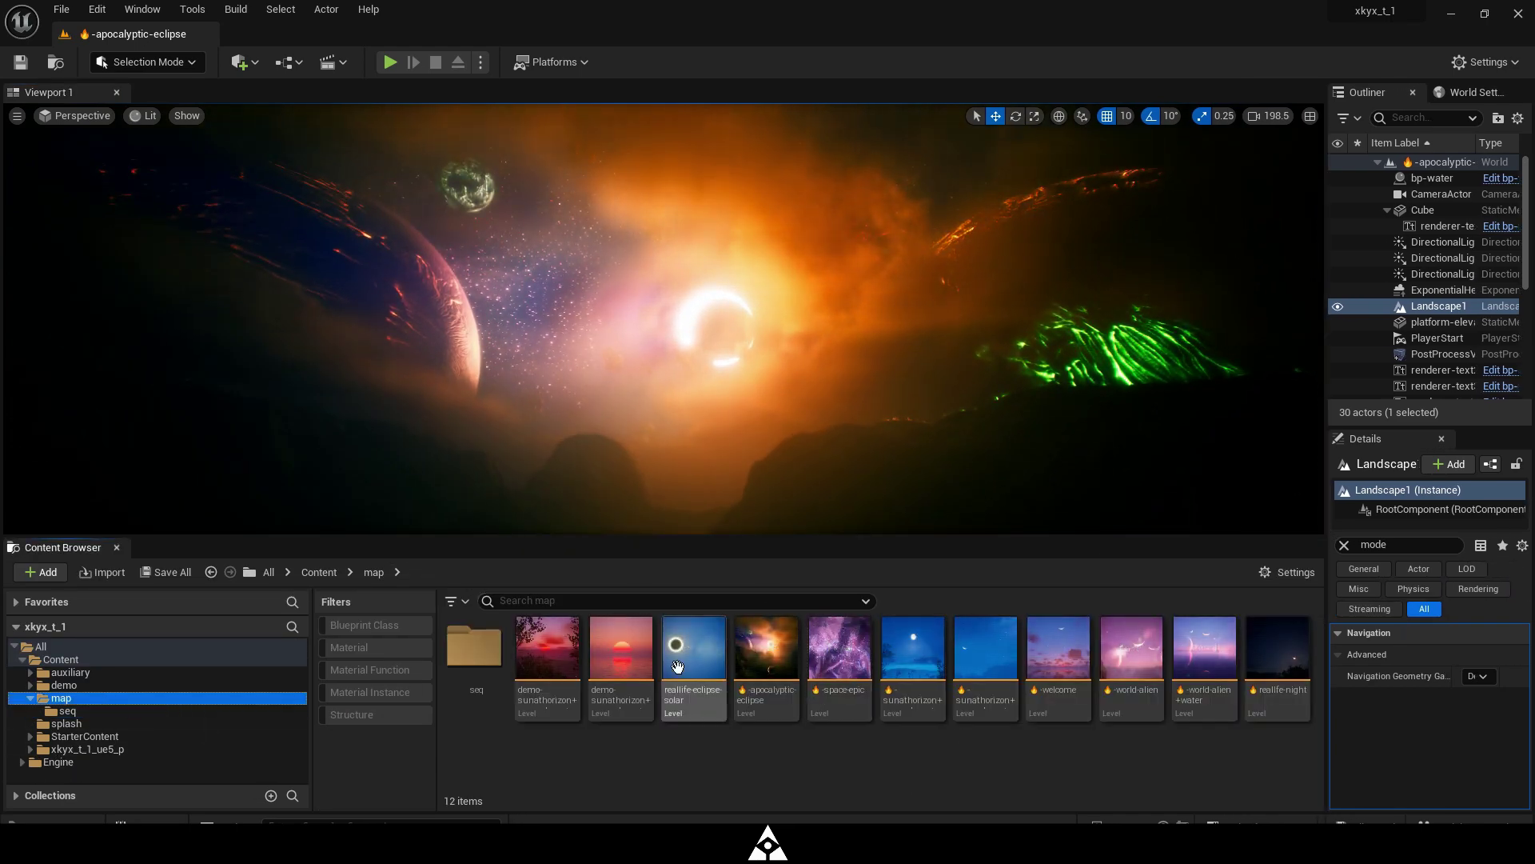
mouse_move(772, 664)
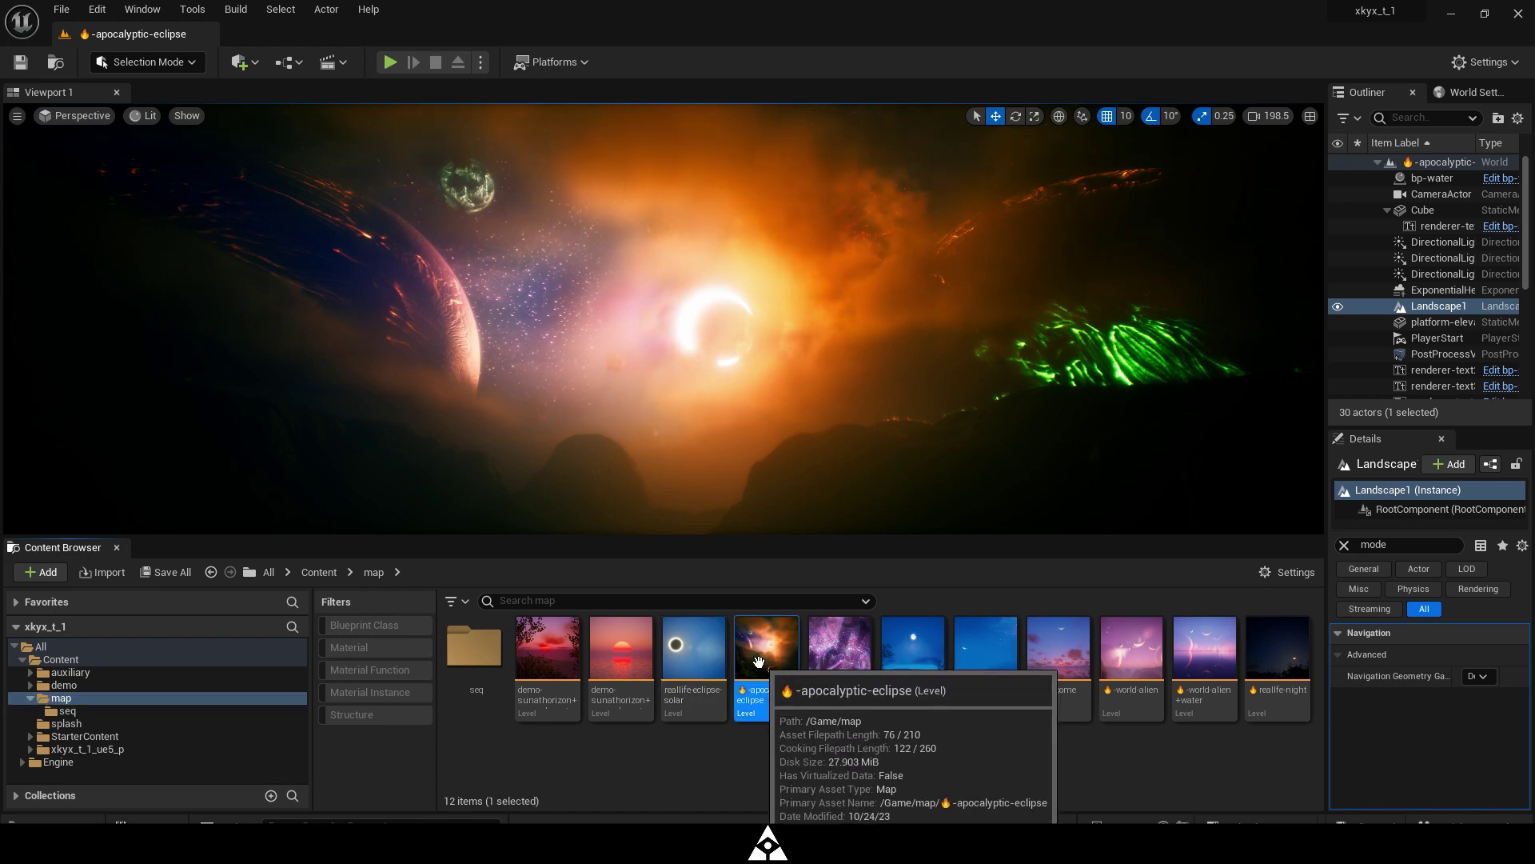
right_click(769, 662)
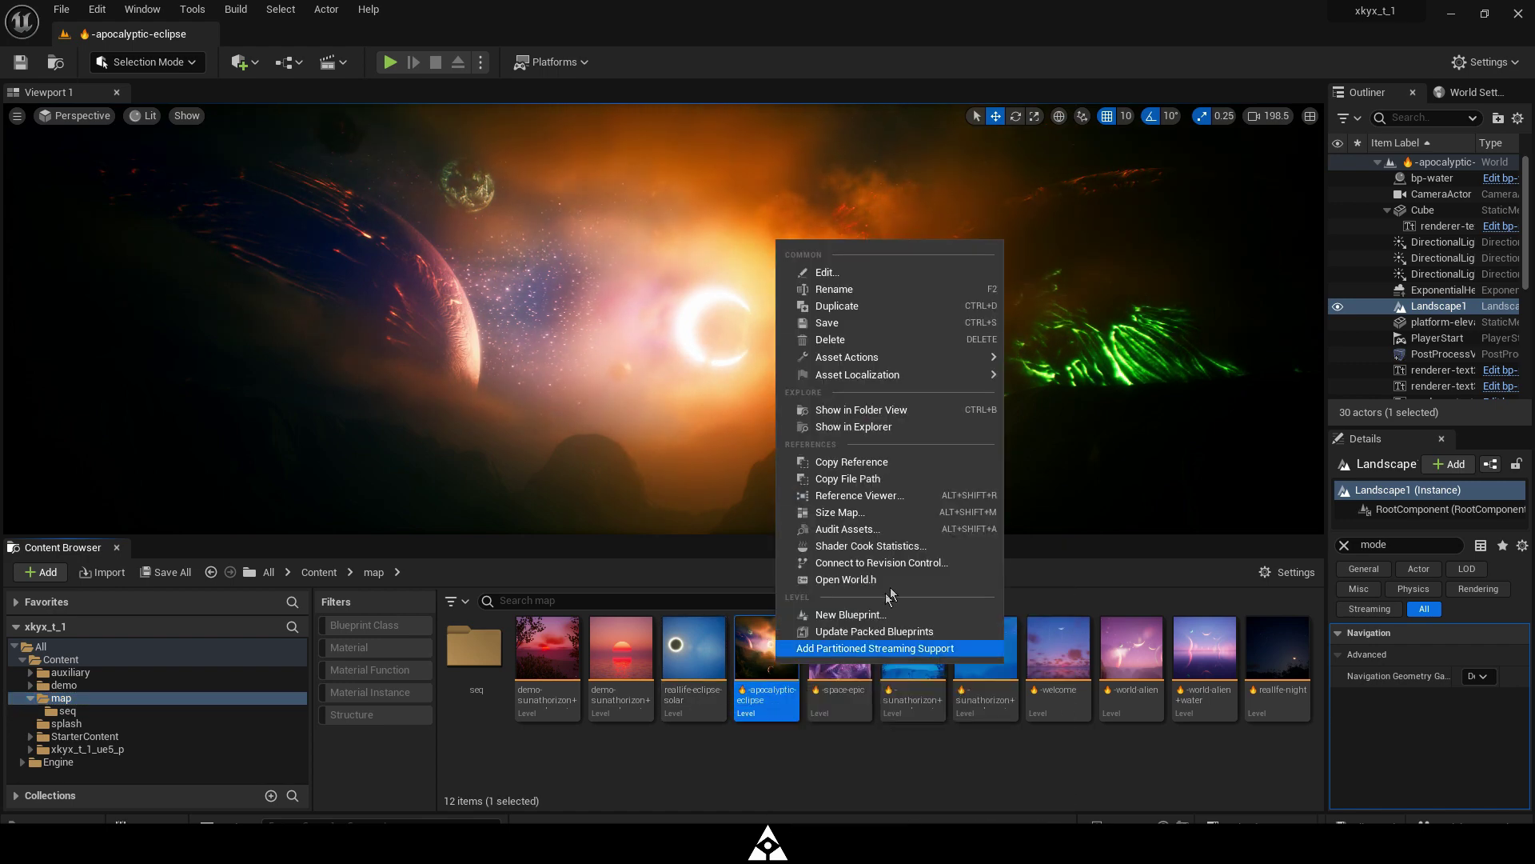
click(836, 307)
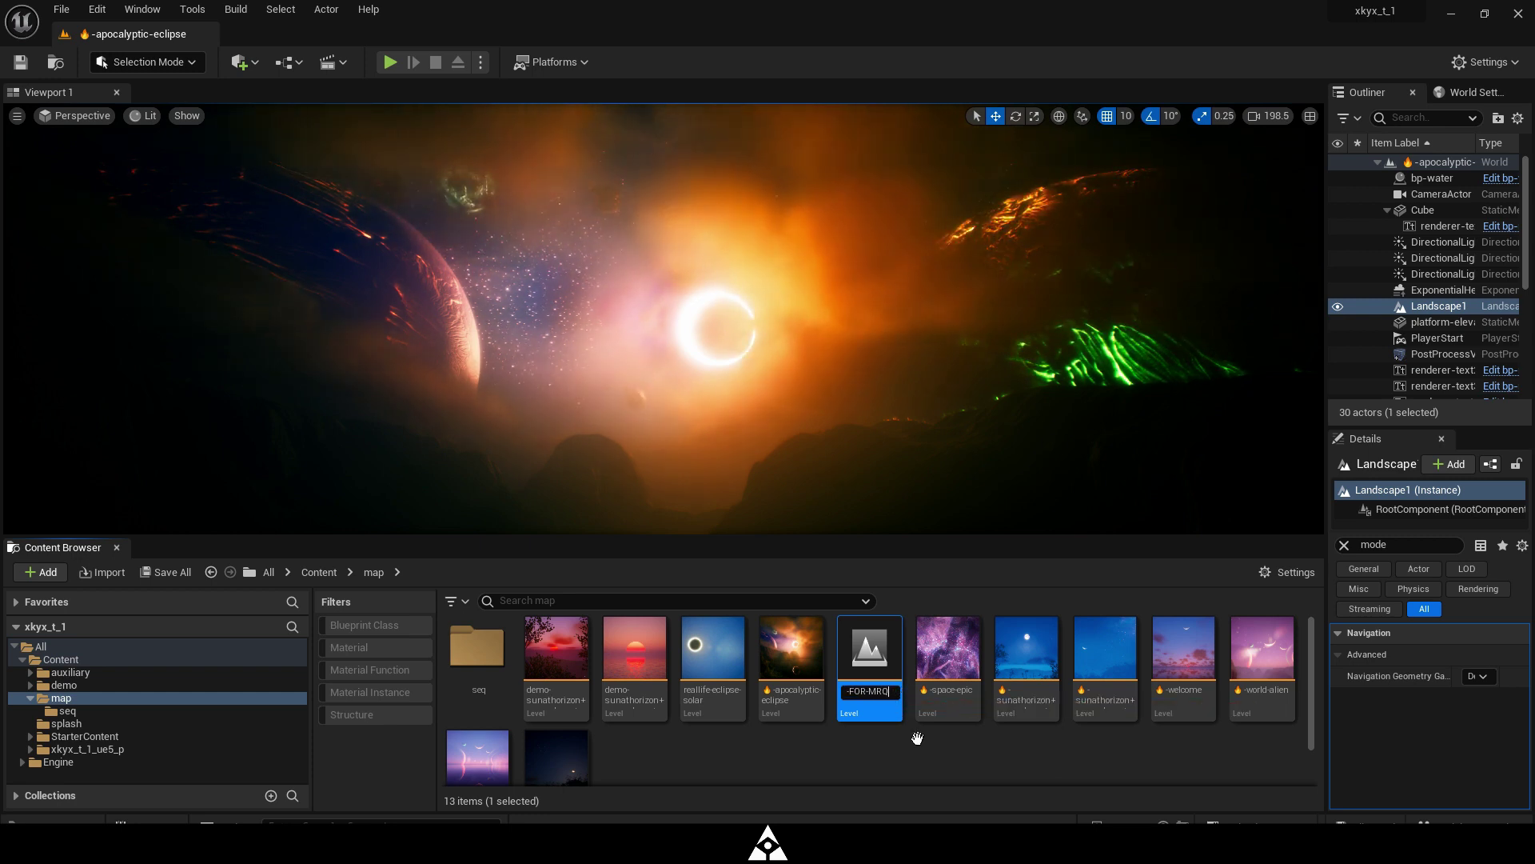
key(Return)
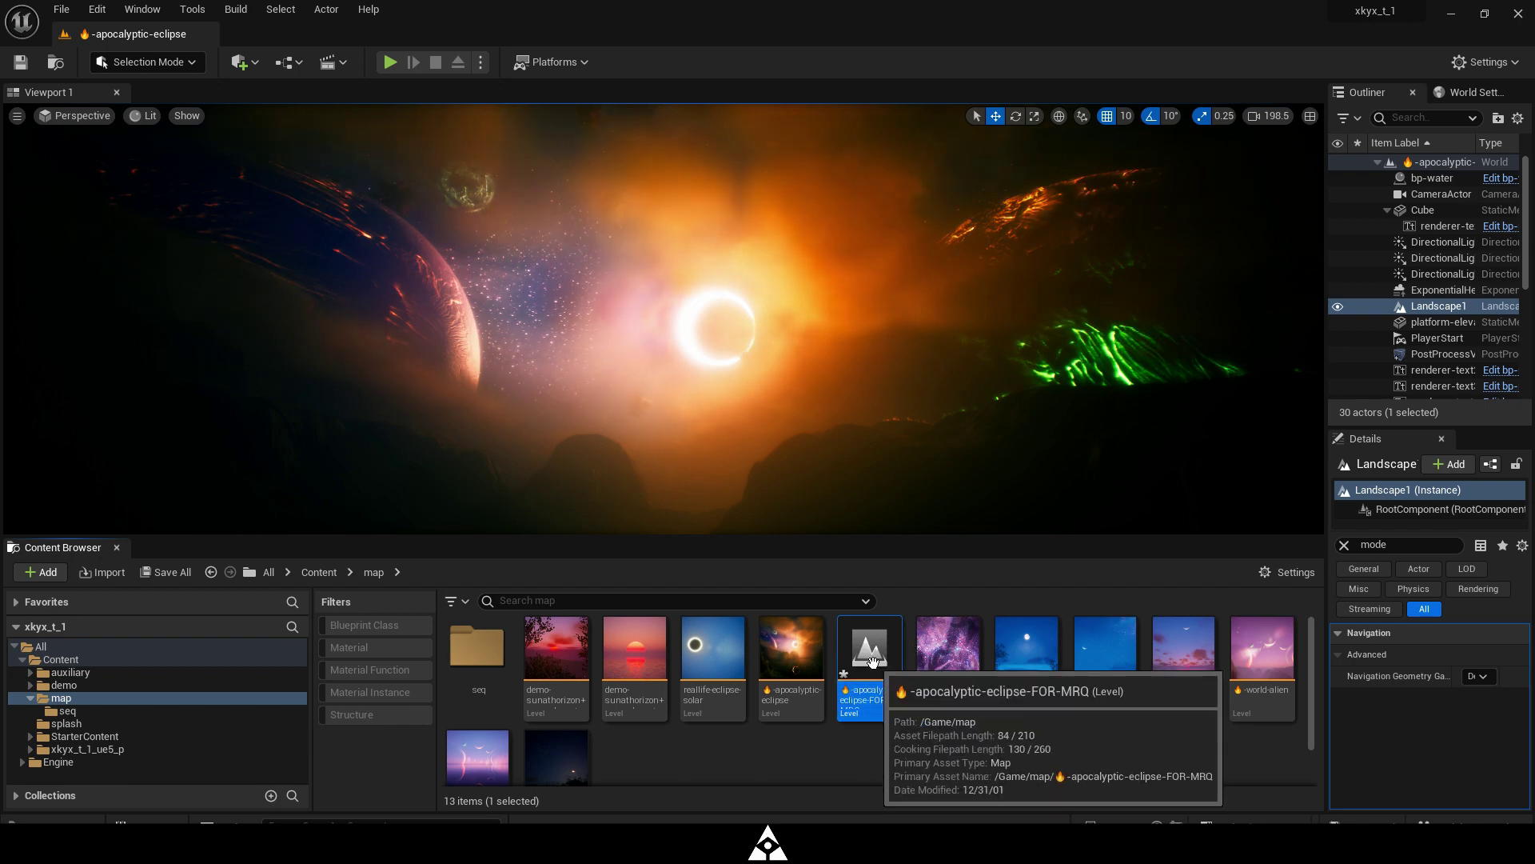
Move the -apocalyptic-eclipse-FOR-MRQ level into the seq folder and open it from there
drag(880, 624, 481, 659)
click(524, 682)
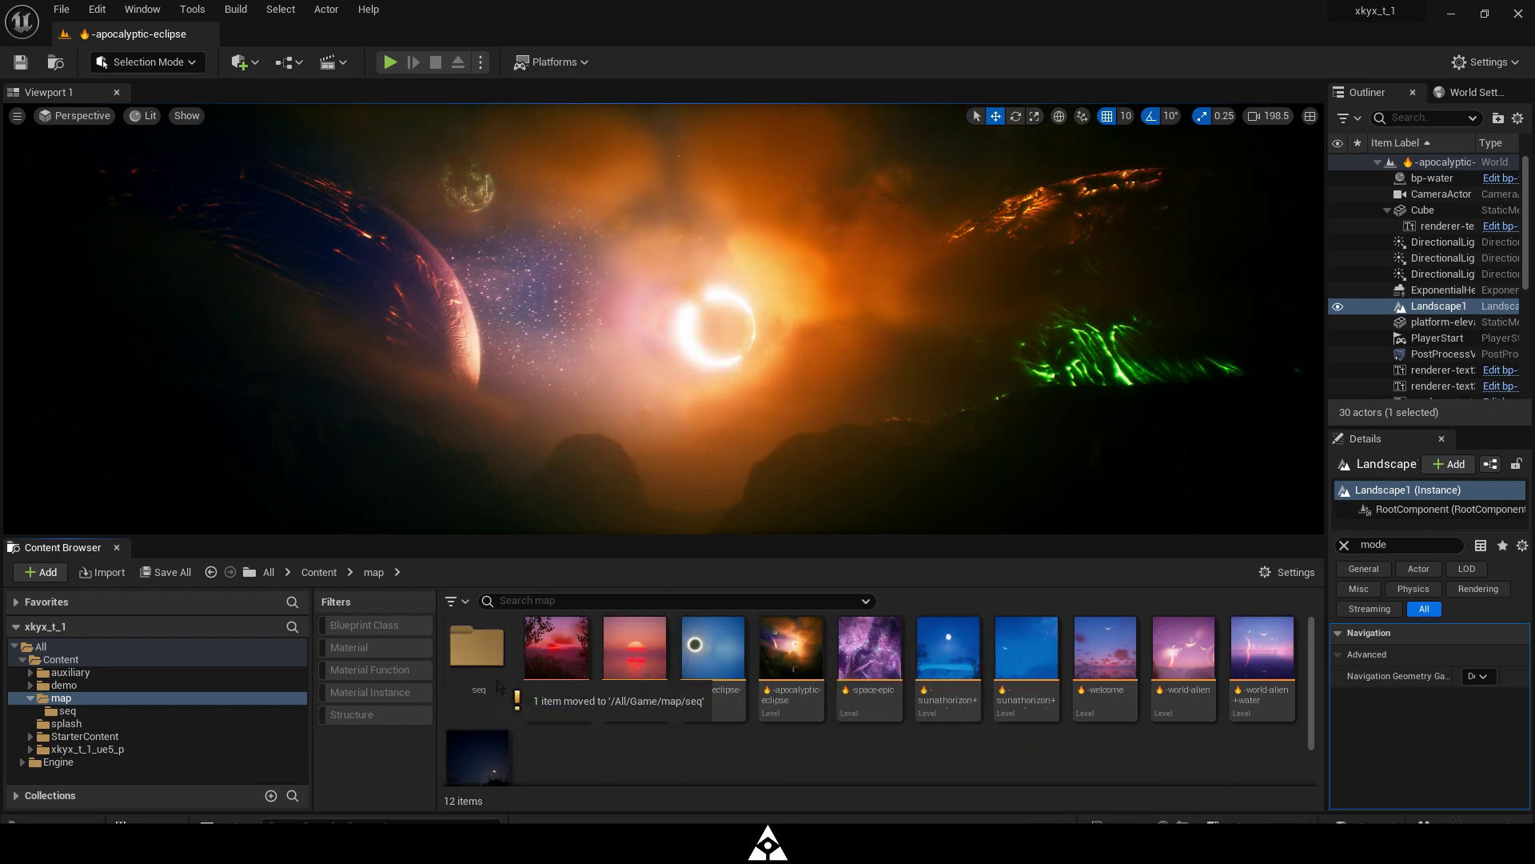
double_click(476, 650)
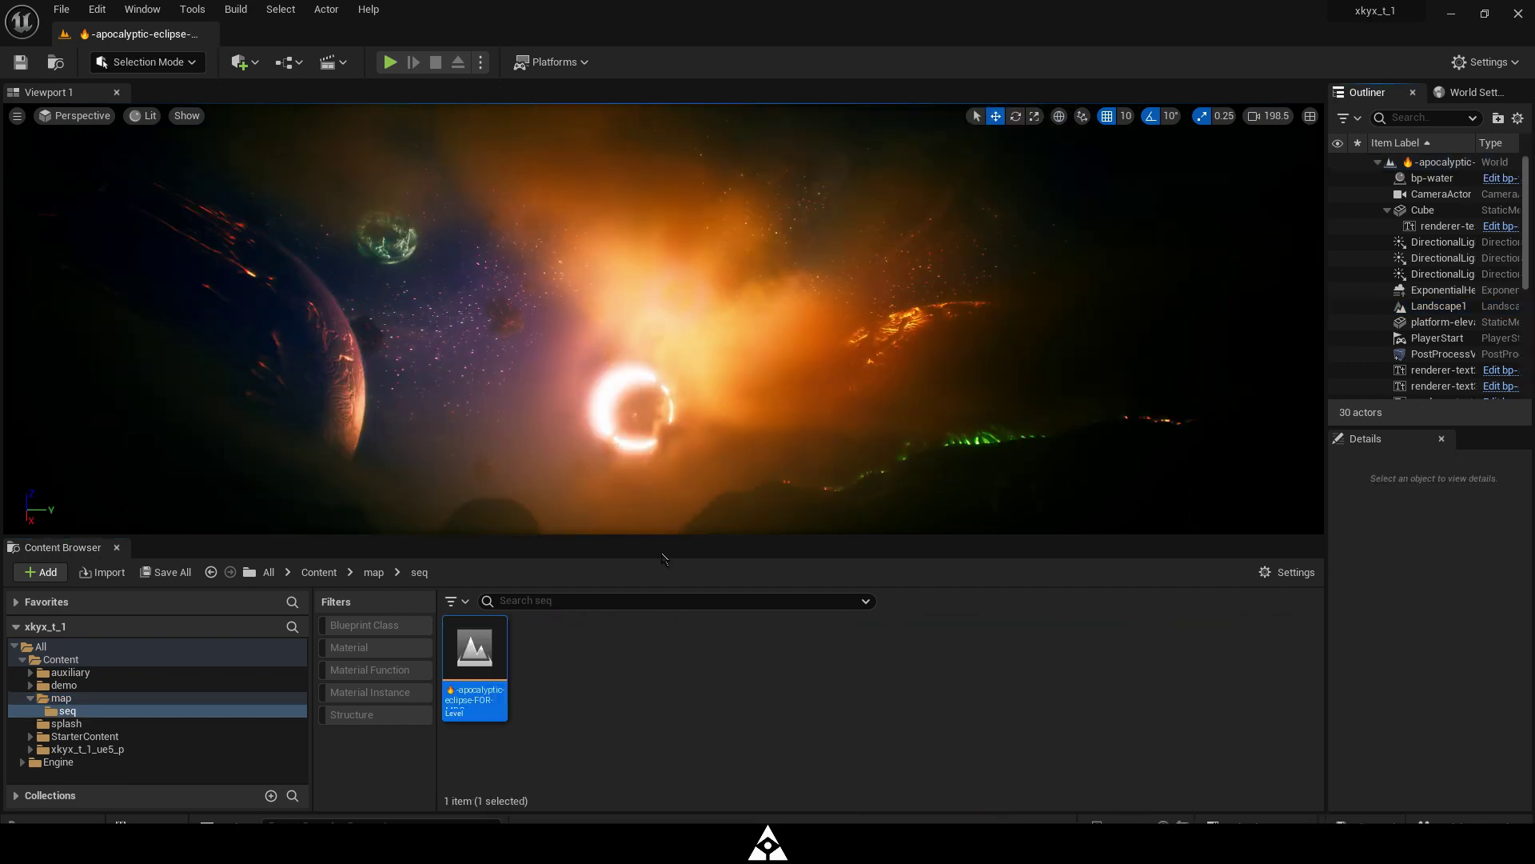
mouse_move(665, 536)
mouse_down()
mouse_move(676, 660)
mouse_move(663, 535)
mouse_up()
In the level blueprint, disconnect Event BeginPlay from the -derive-timeline-playrate-frm-length node and compile
click(289, 62)
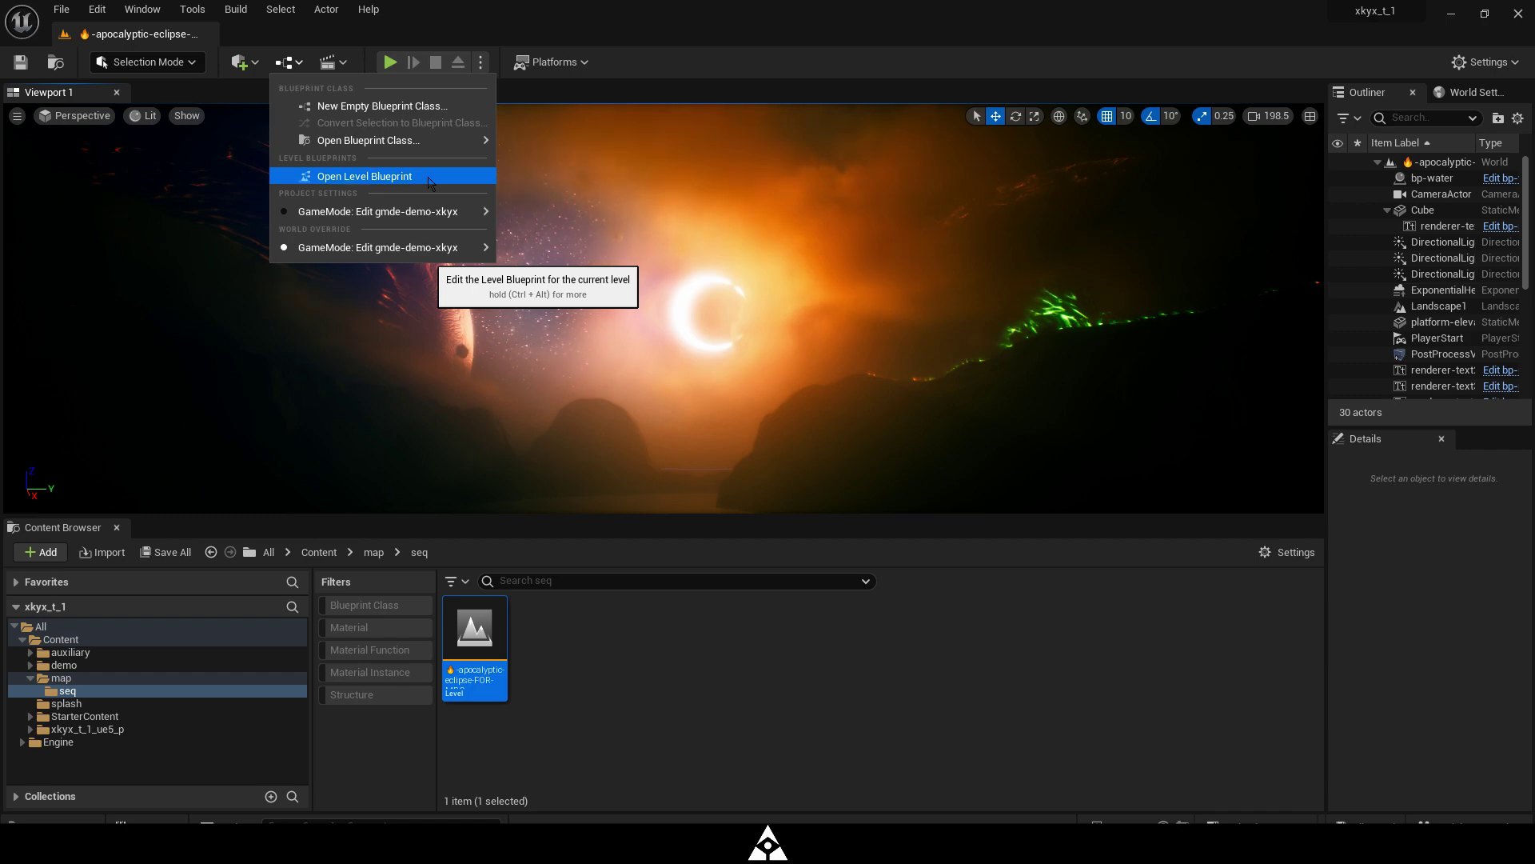
click(365, 175)
scroll(400, 346, up, 5)
alt+click(483, 382)
click(99, 65)
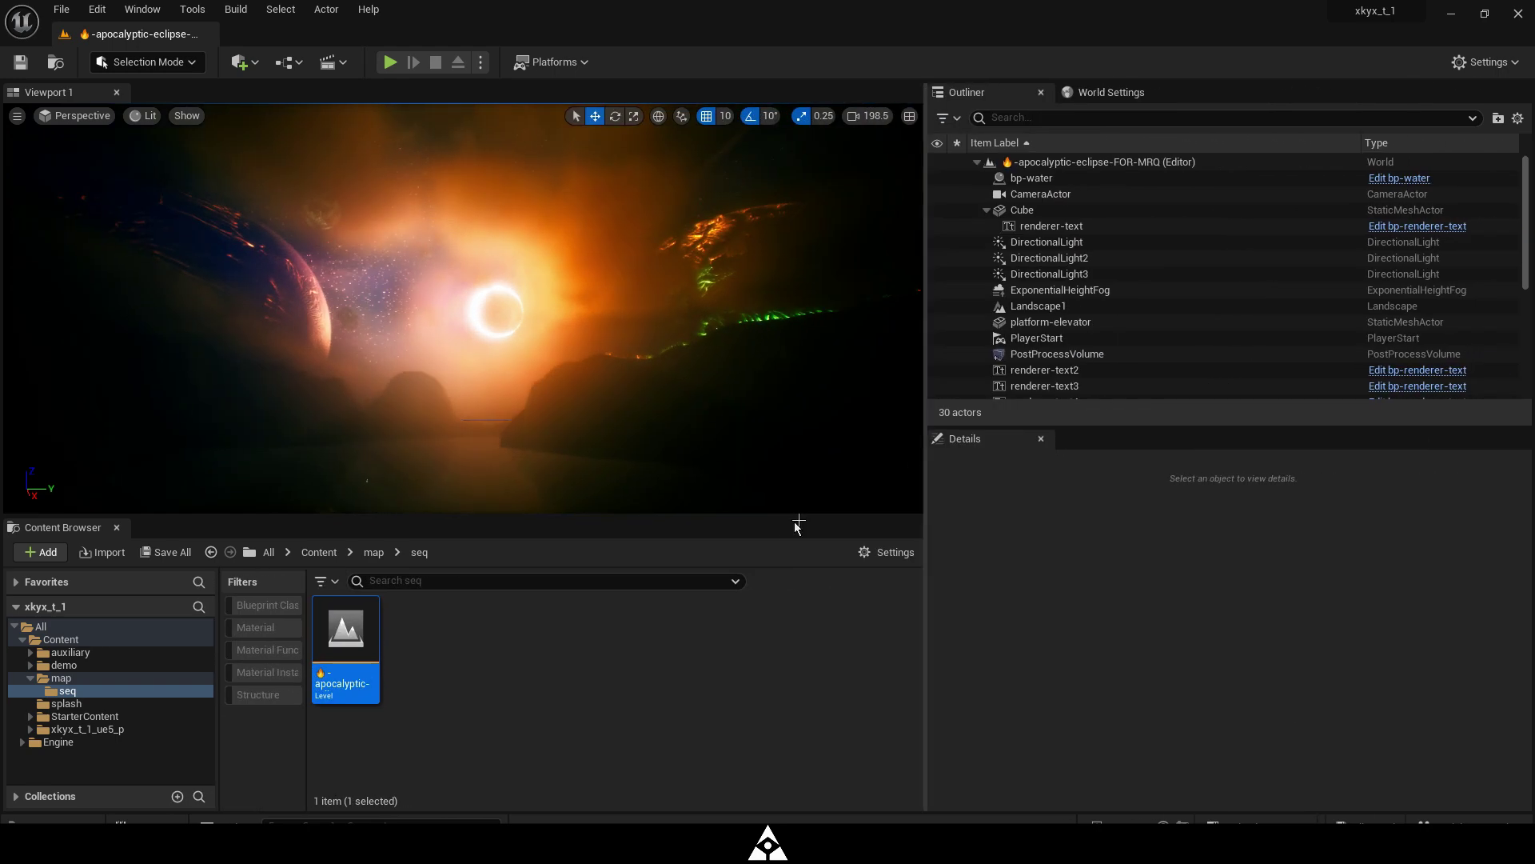
Create a level sequence in the seq folder and save it as RENDER-ECLIPSE
drag(797, 521, 797, 558)
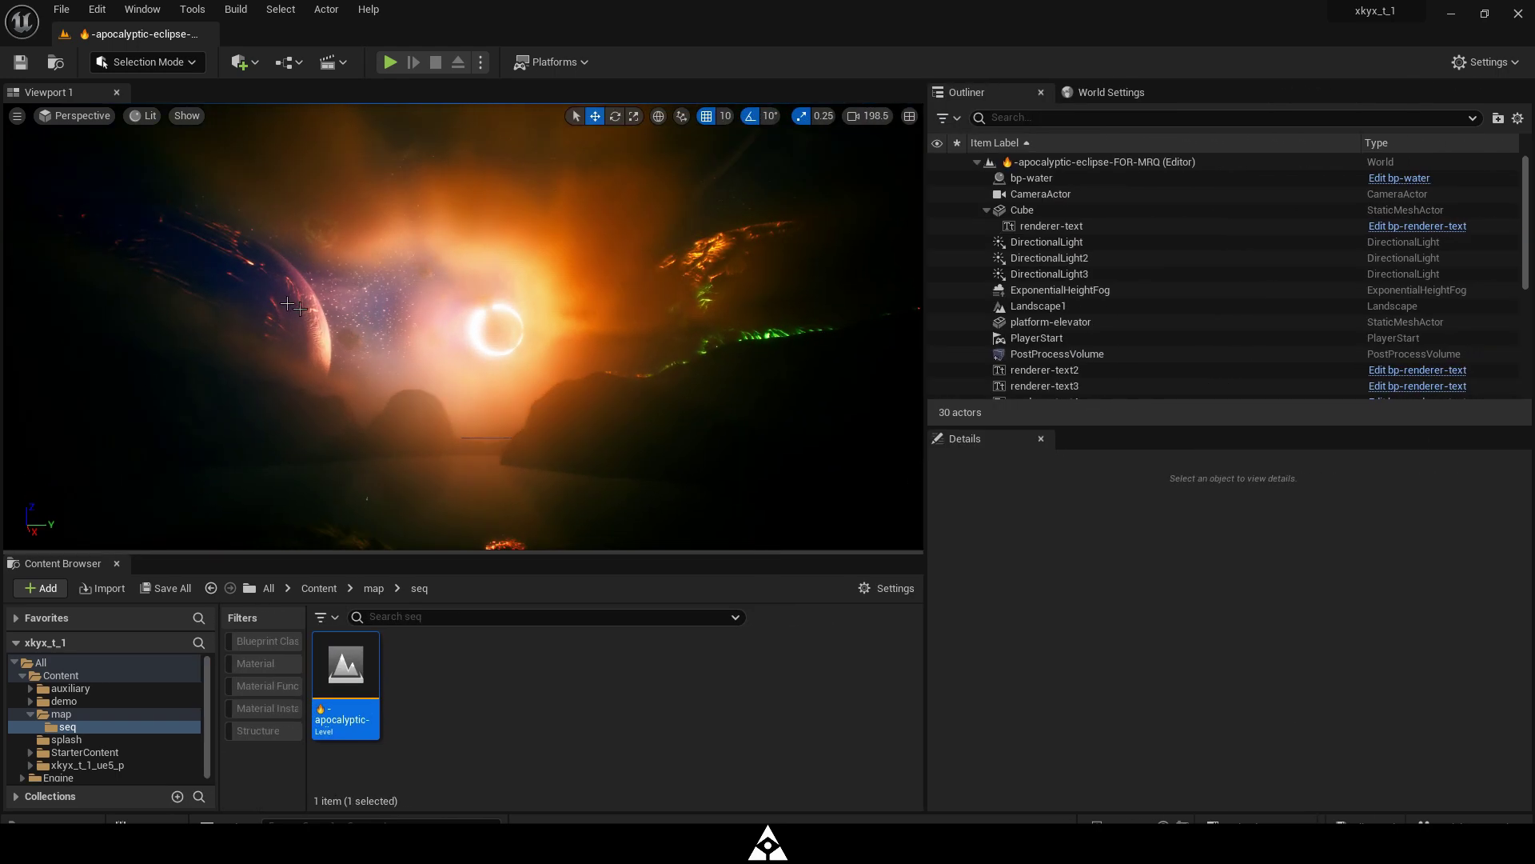
click(332, 61)
click(461, 108)
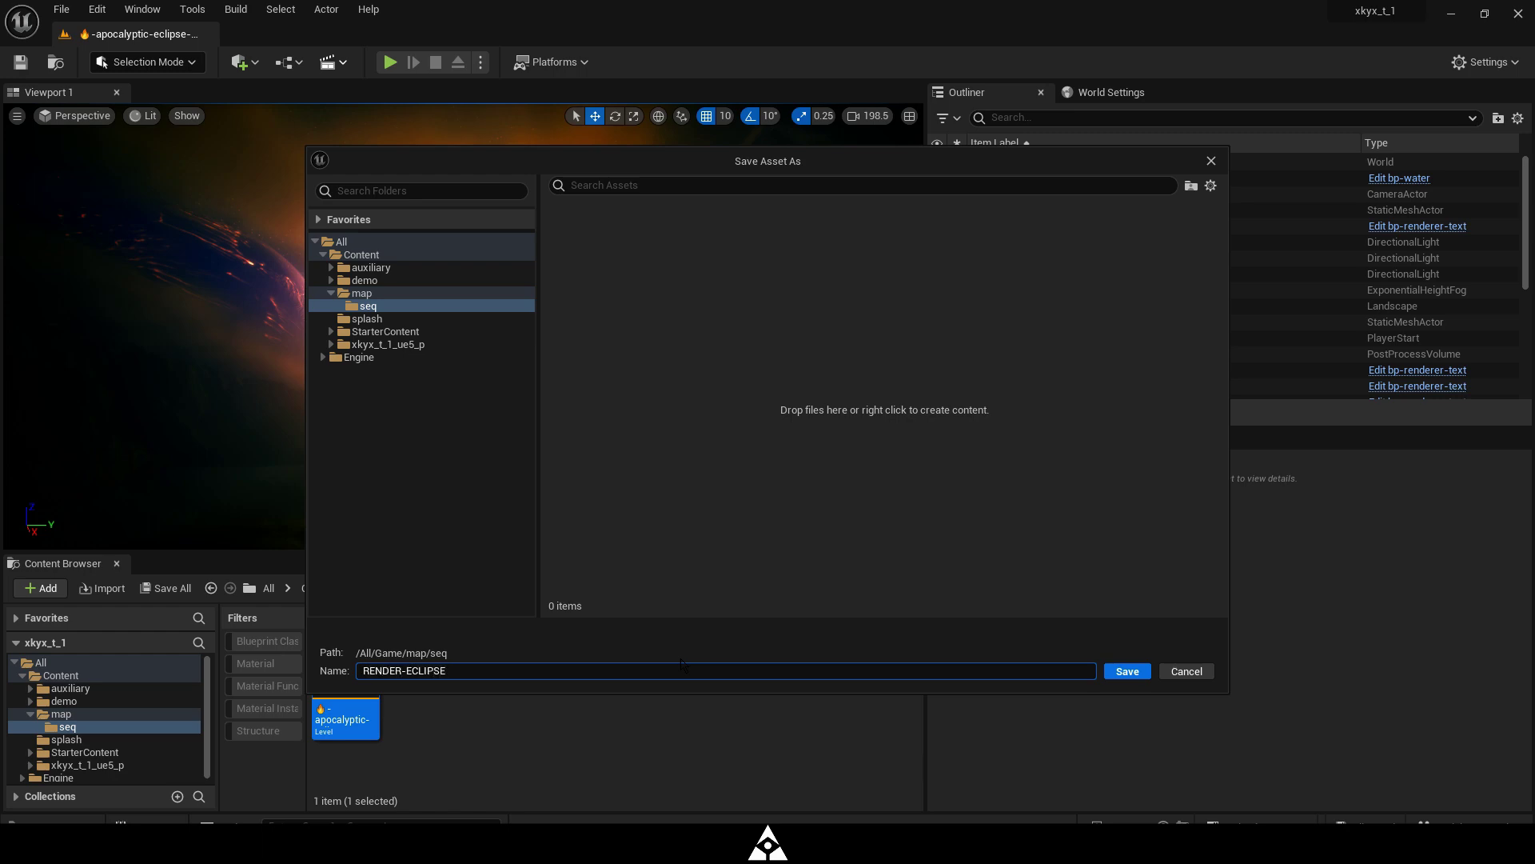
key(Return)
Add the xkyx-teir-1 and VolumetricCloud actors as tracks in the RENDER-ECLIPSE sequence
drag(925, 459, 1134, 459)
scroll(1326, 341, down, 5)
click(1244, 391)
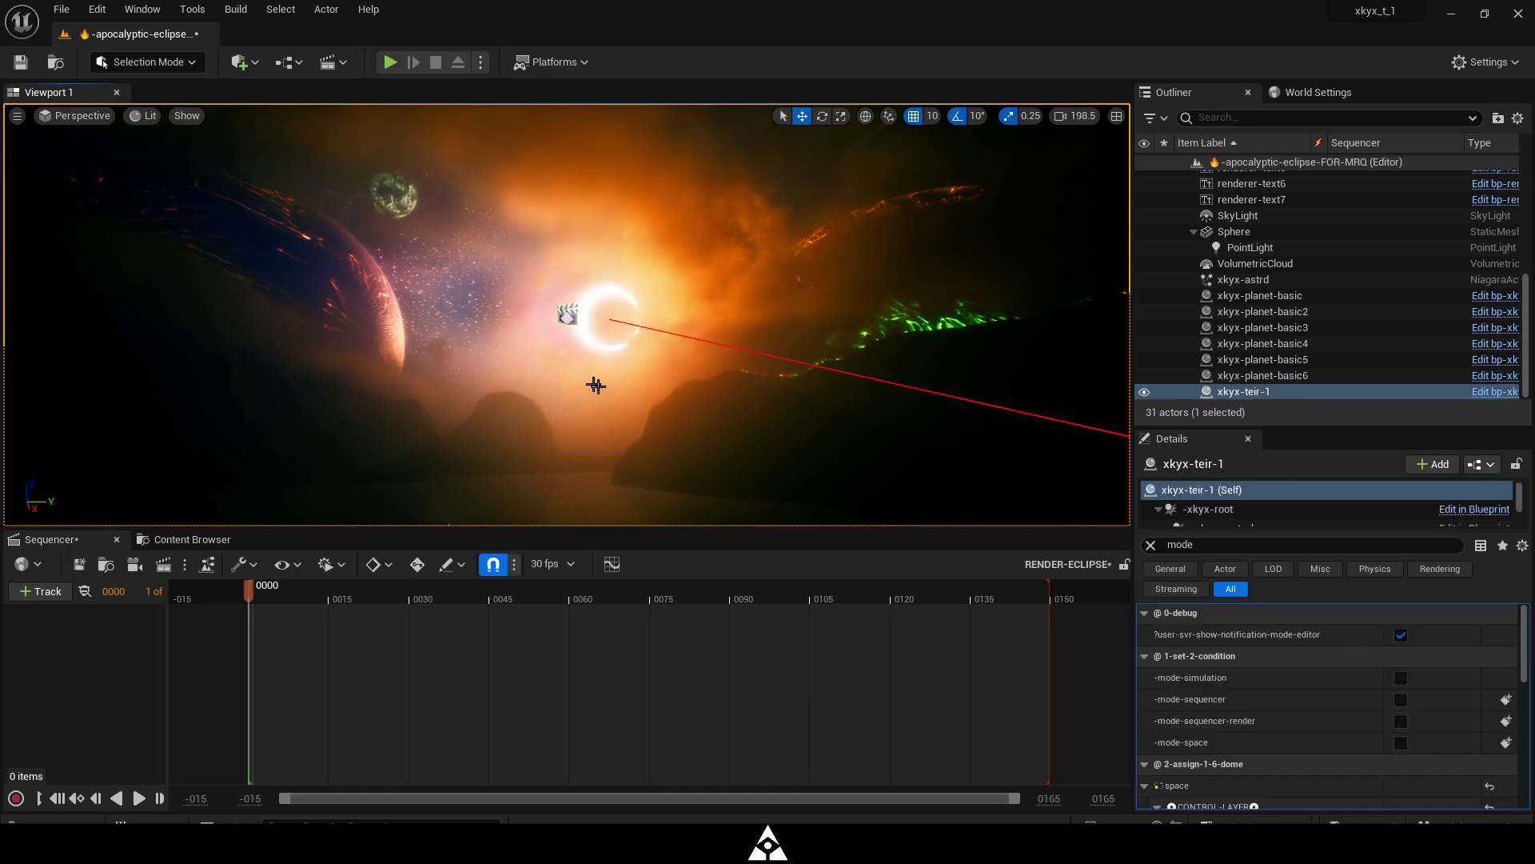
click(41, 591)
mouse_move(120, 328)
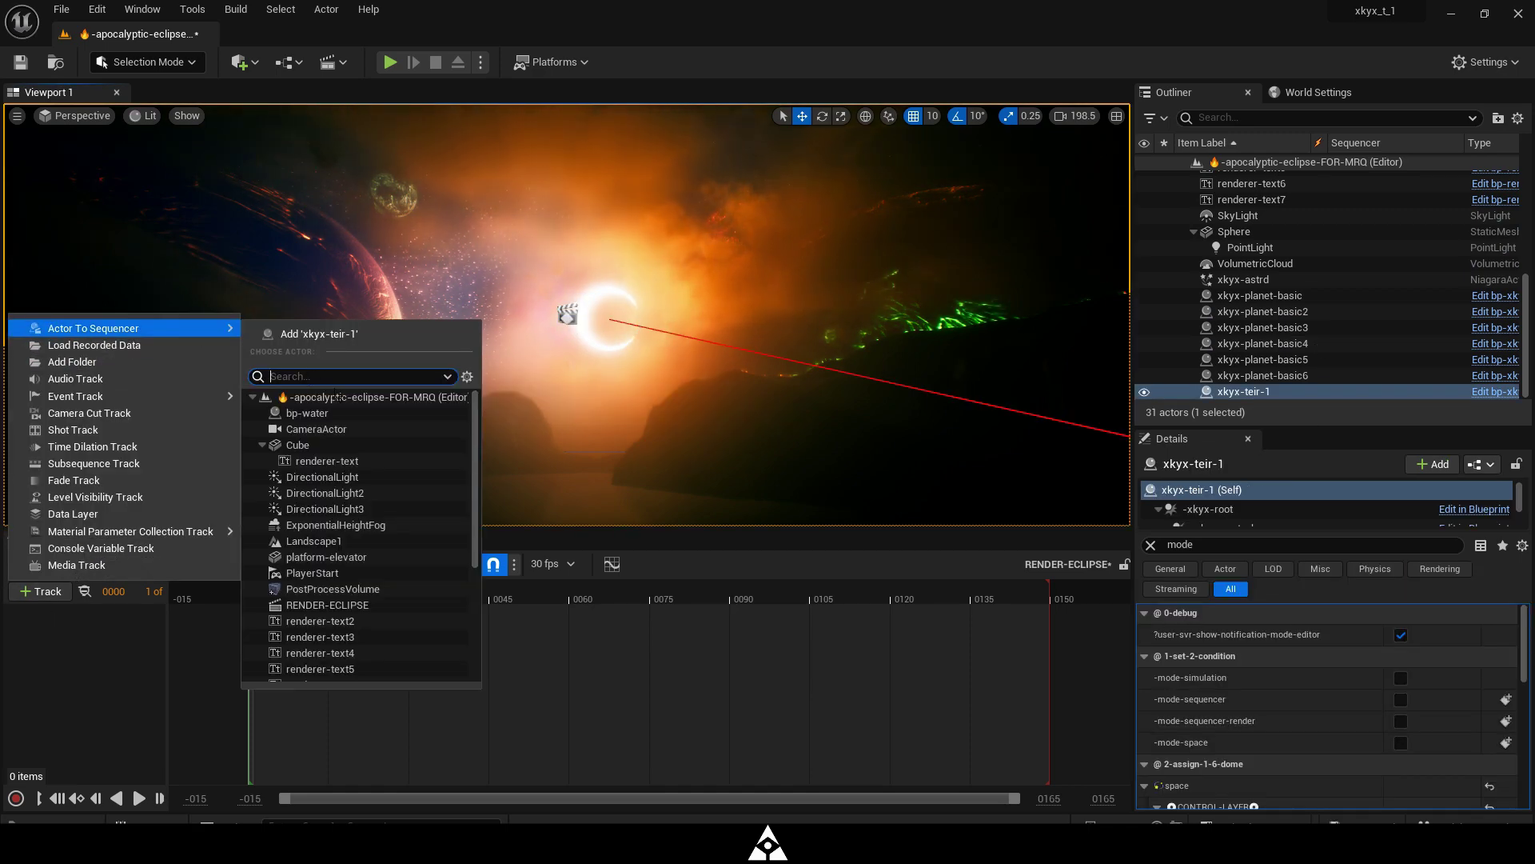
click(388, 335)
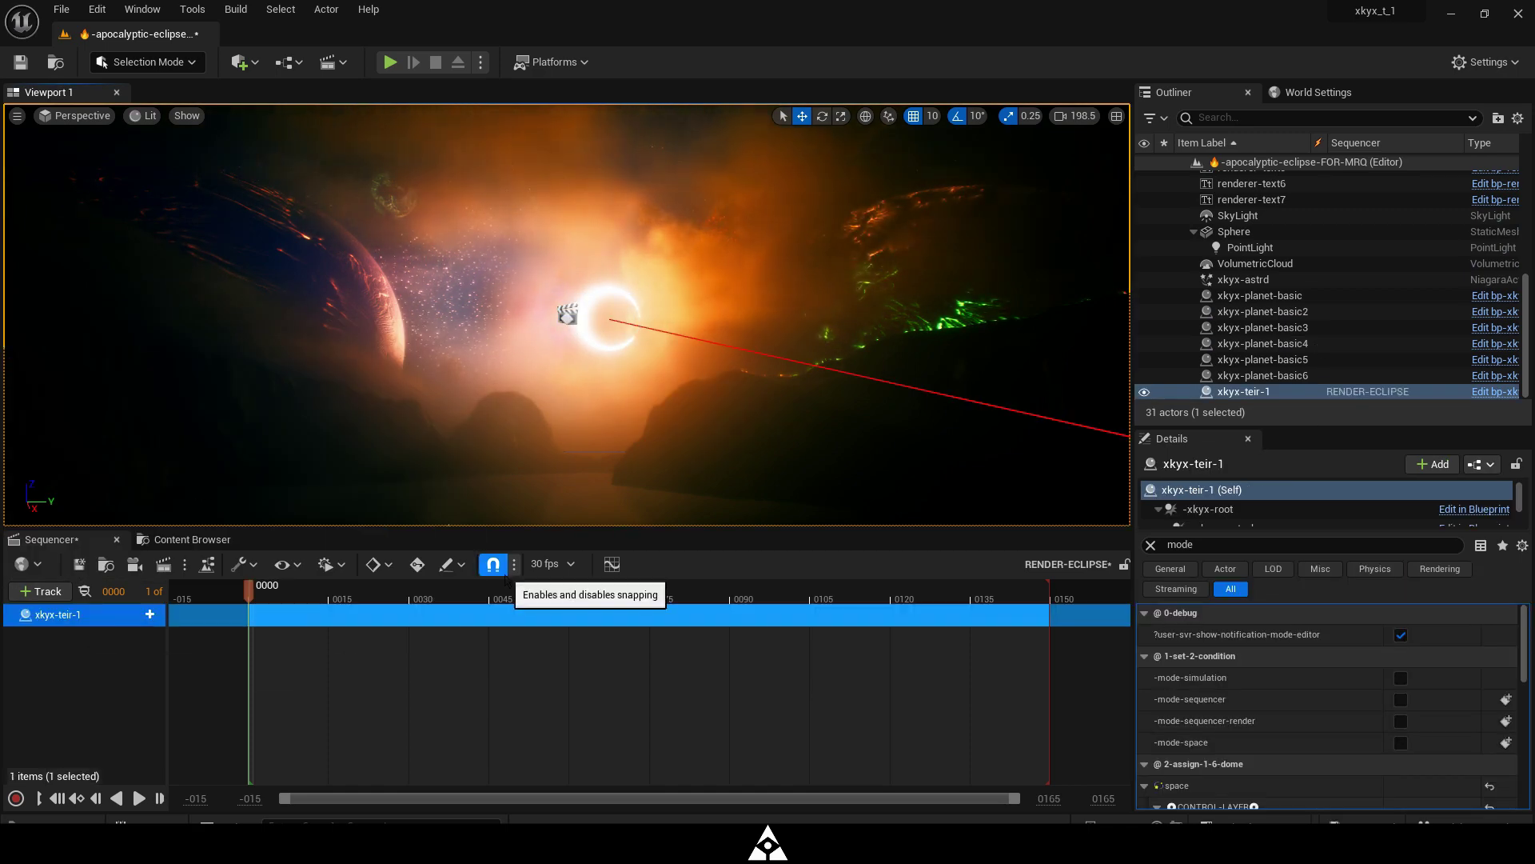
click(1254, 263)
click(41, 591)
mouse_move(160, 327)
click(284, 336)
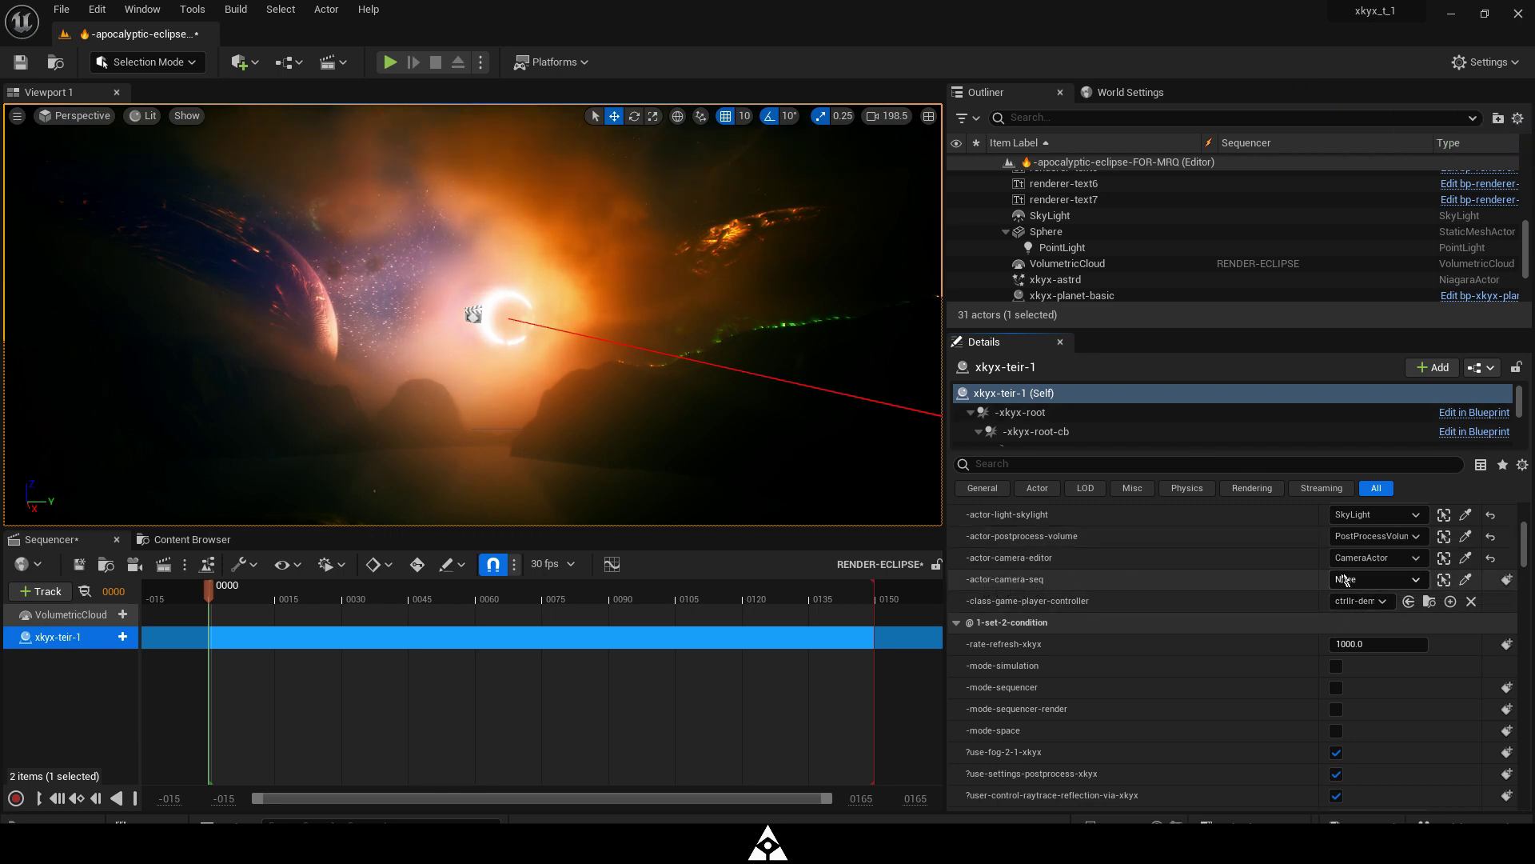
Create a Cine Camera Actor from the current view and rename it -YOUR-CAMERA
key(e)
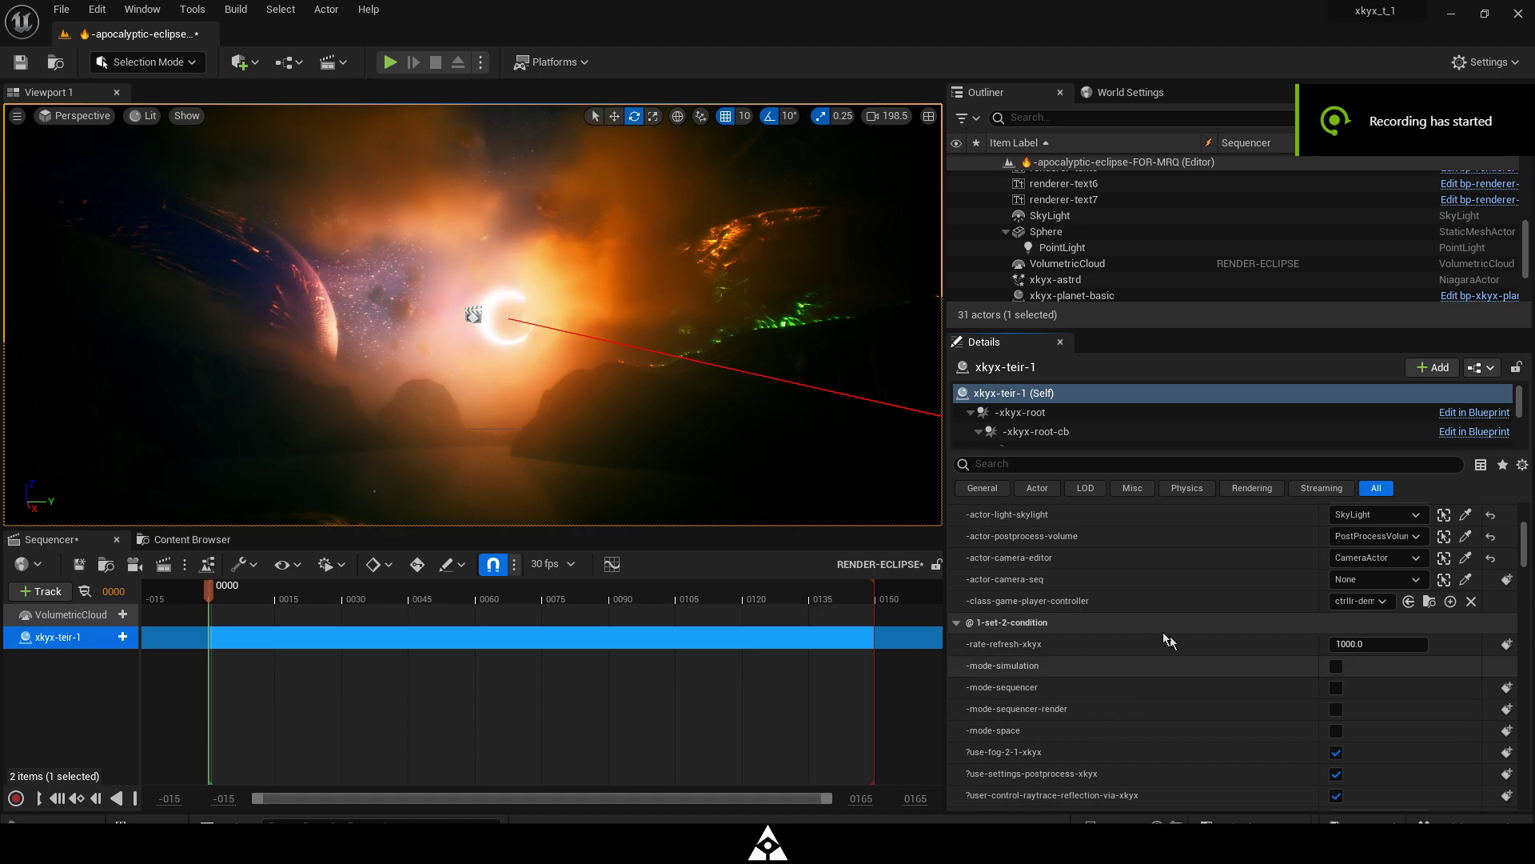
click(17, 115)
mouse_move(128, 445)
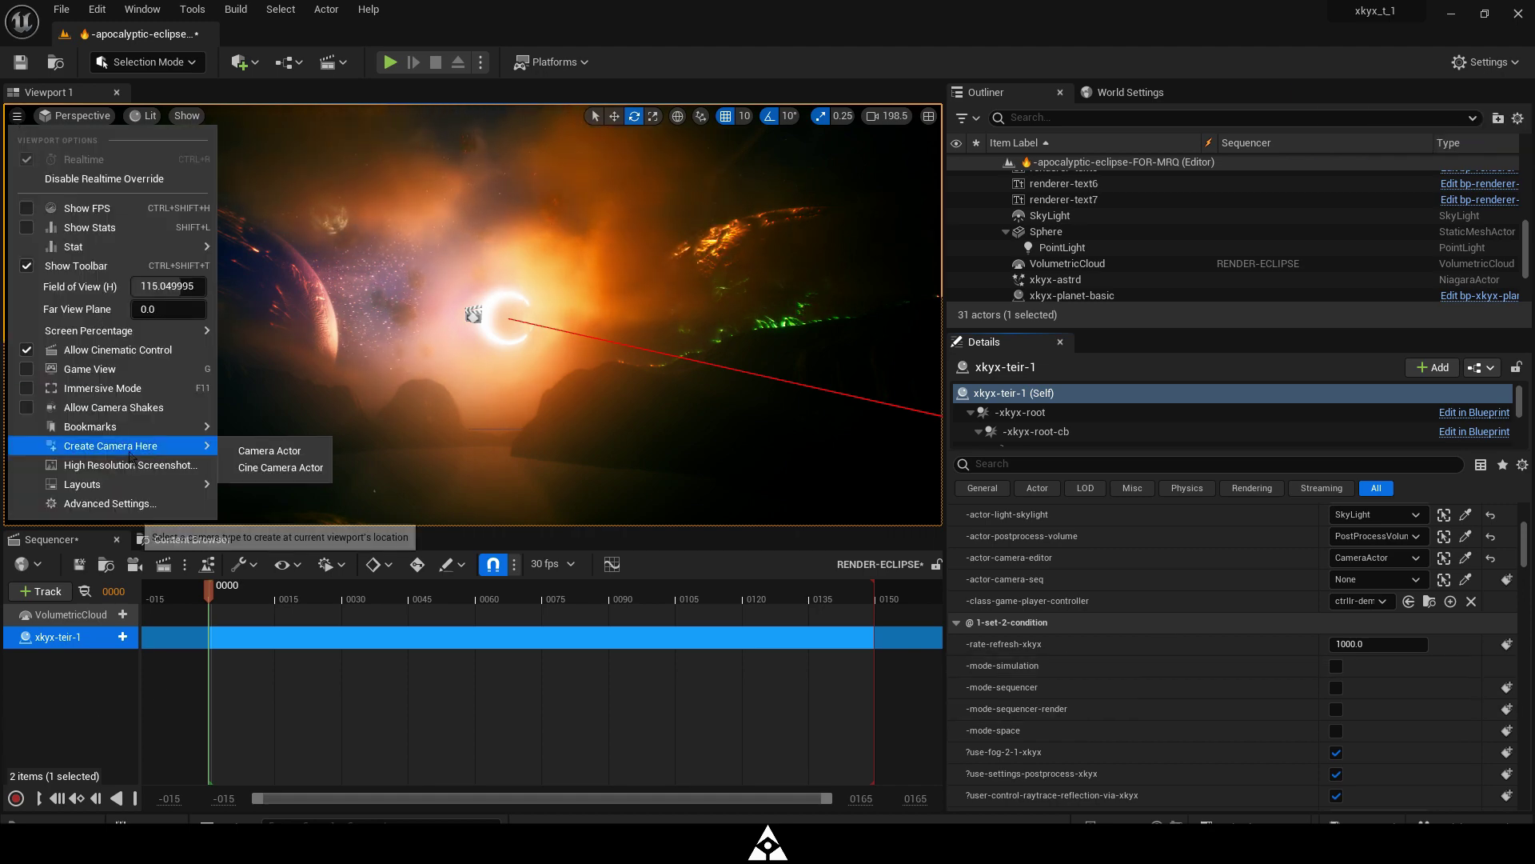
click(280, 467)
right_click(1079, 210)
mouse_move(1184, 398)
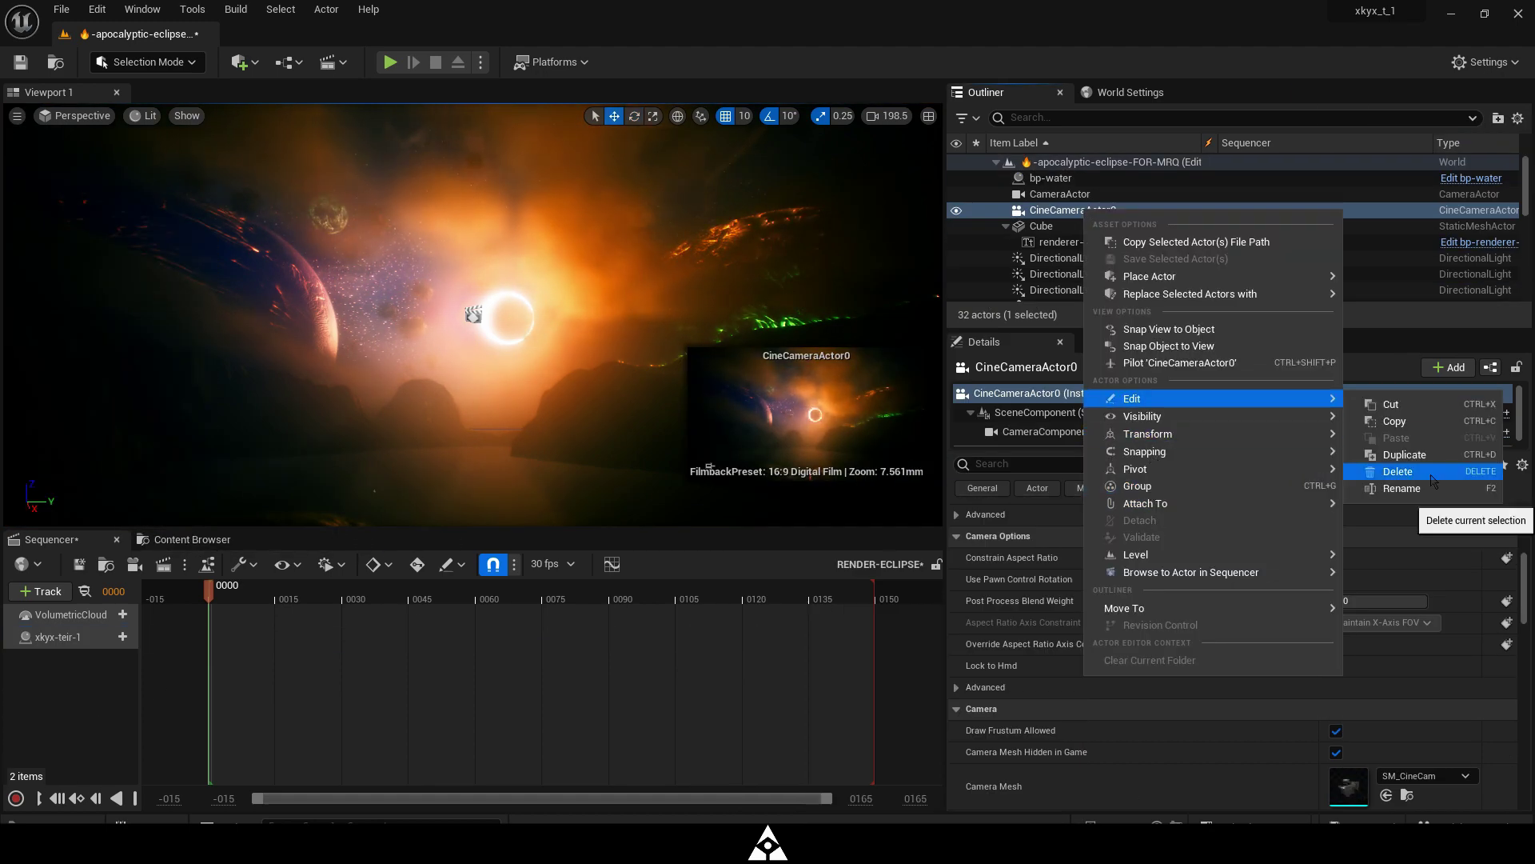
click(1432, 487)
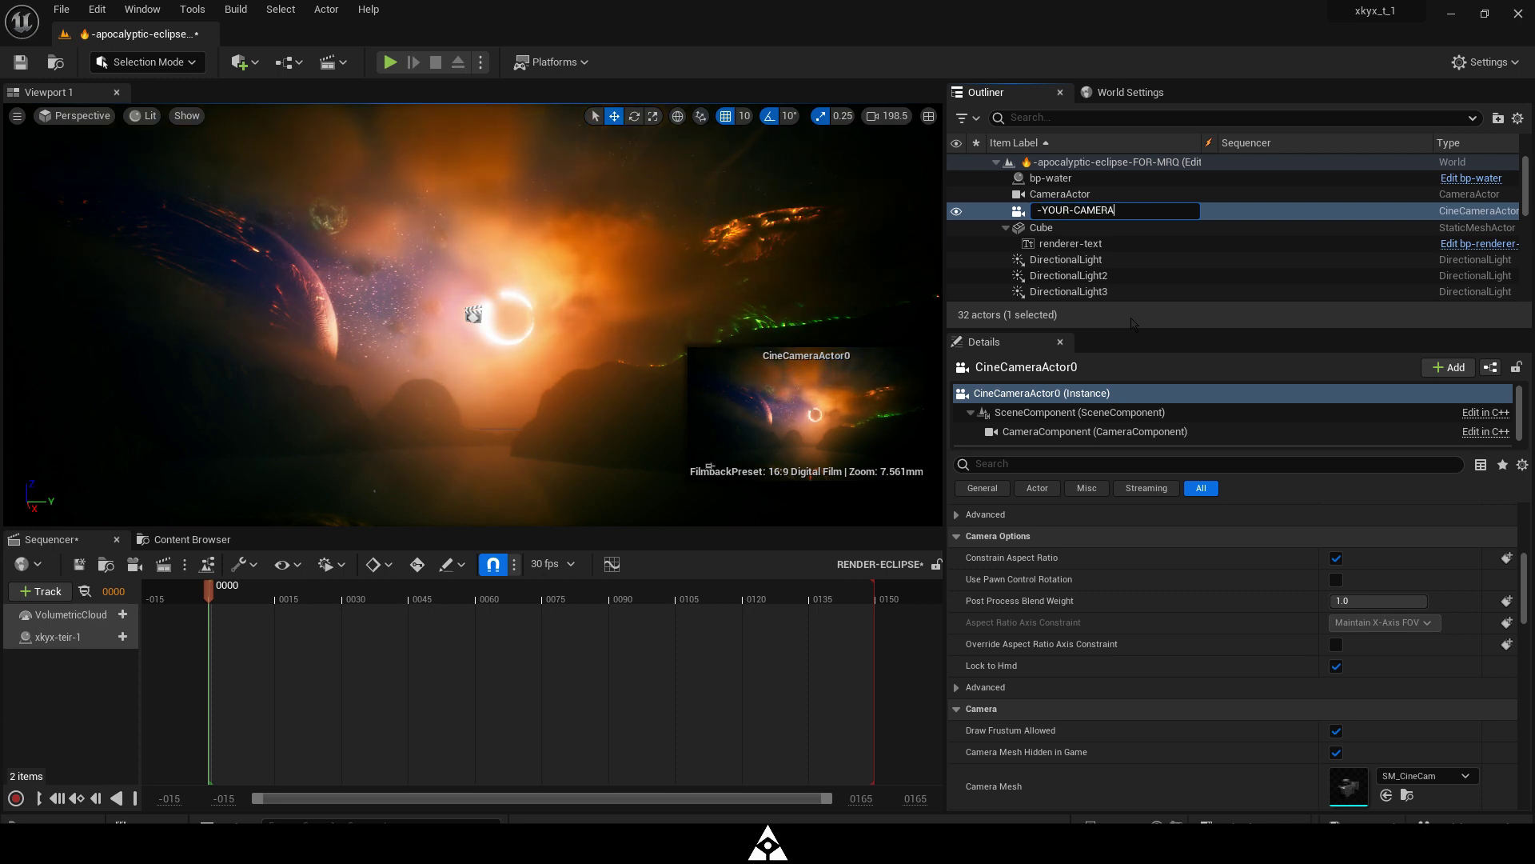
key(Return)
On xkyx-teir-1, assign -YOUR-CAMERA to -actor-camera-seq and enable -mode-sequencer and -mode-sequencer-render
click(379, 298)
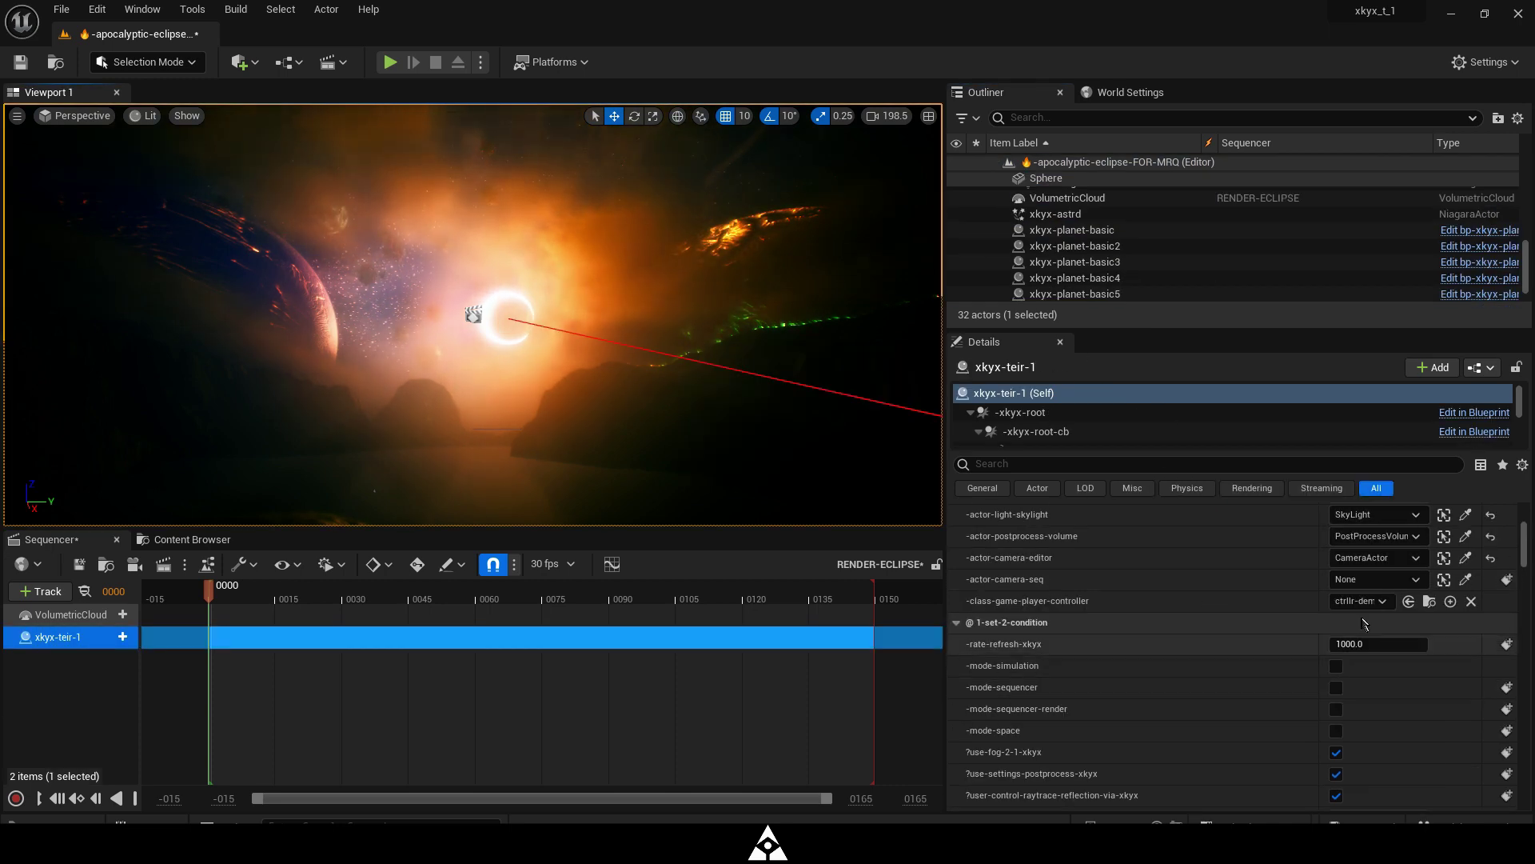
click(1357, 586)
click(1352, 409)
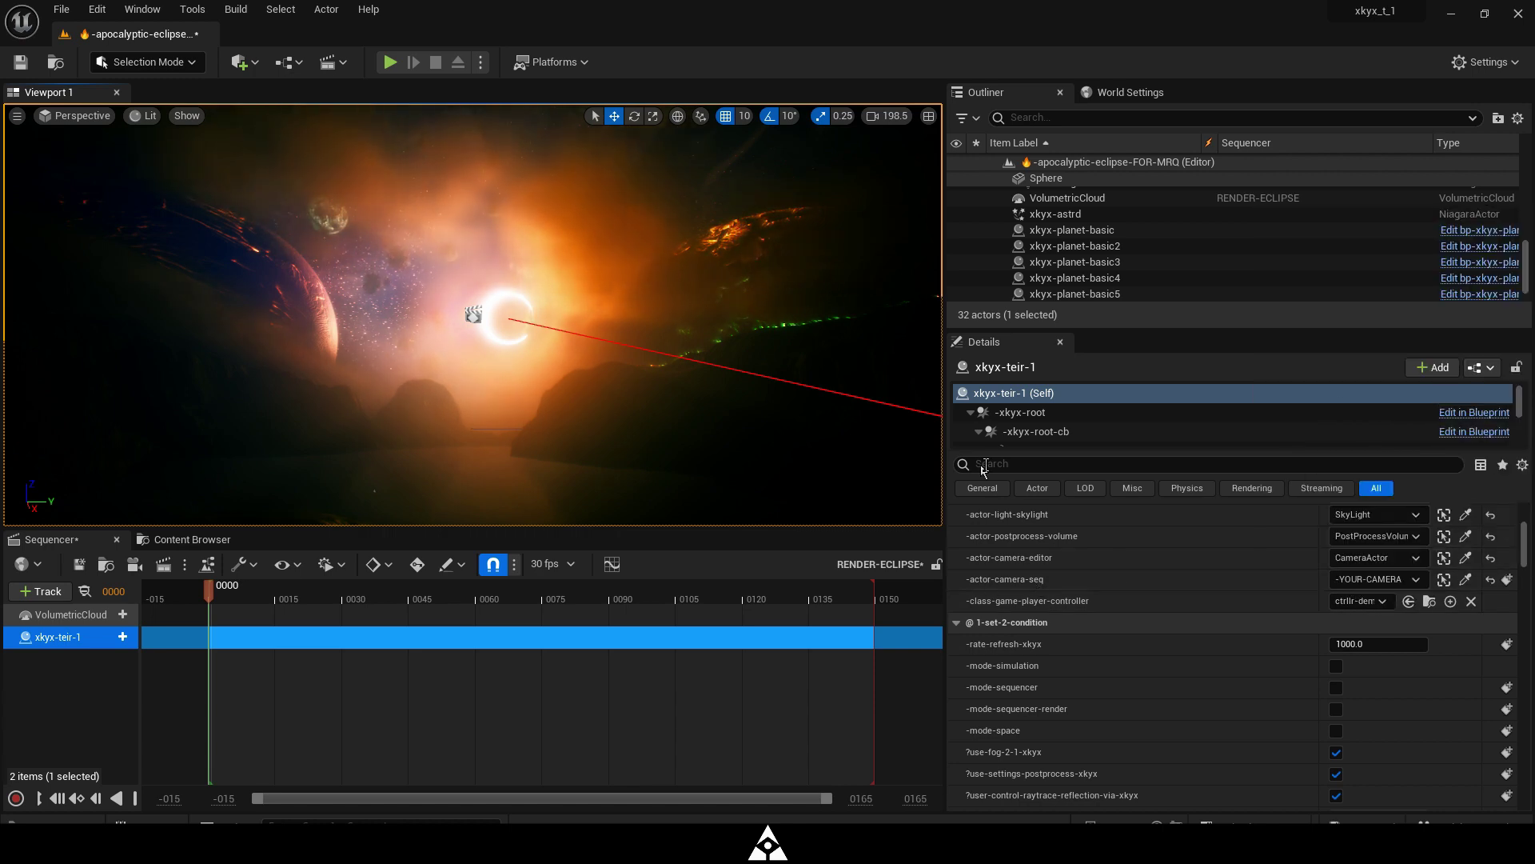
scroll(1118, 570, down, 2)
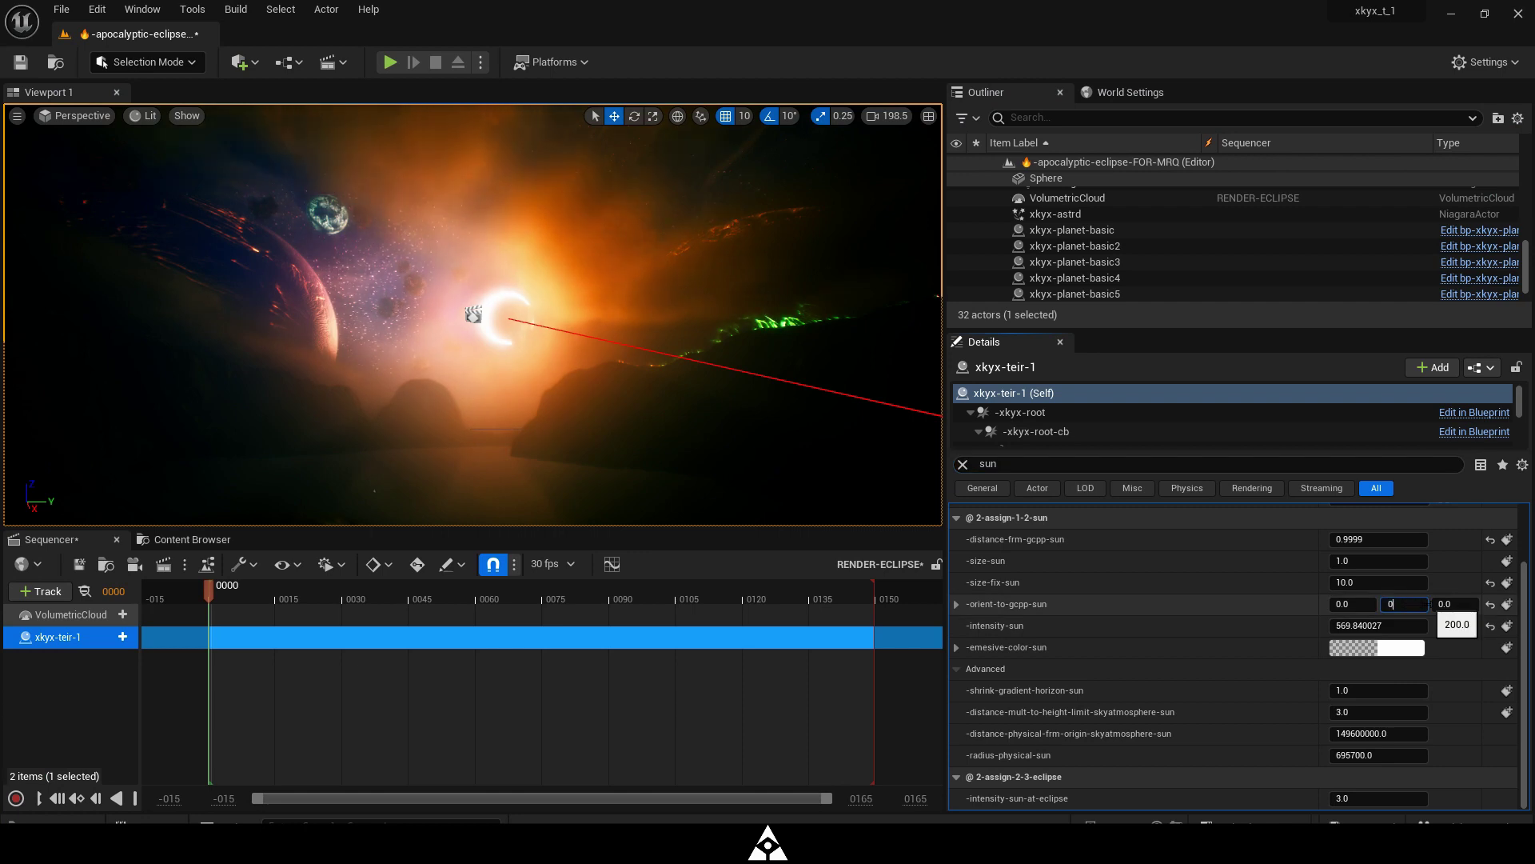
Keyframe -orient-to-gcpp-sun with 0, 180, 0 at frame 0 and 0, 200, 0 at frame 105
key(Return)
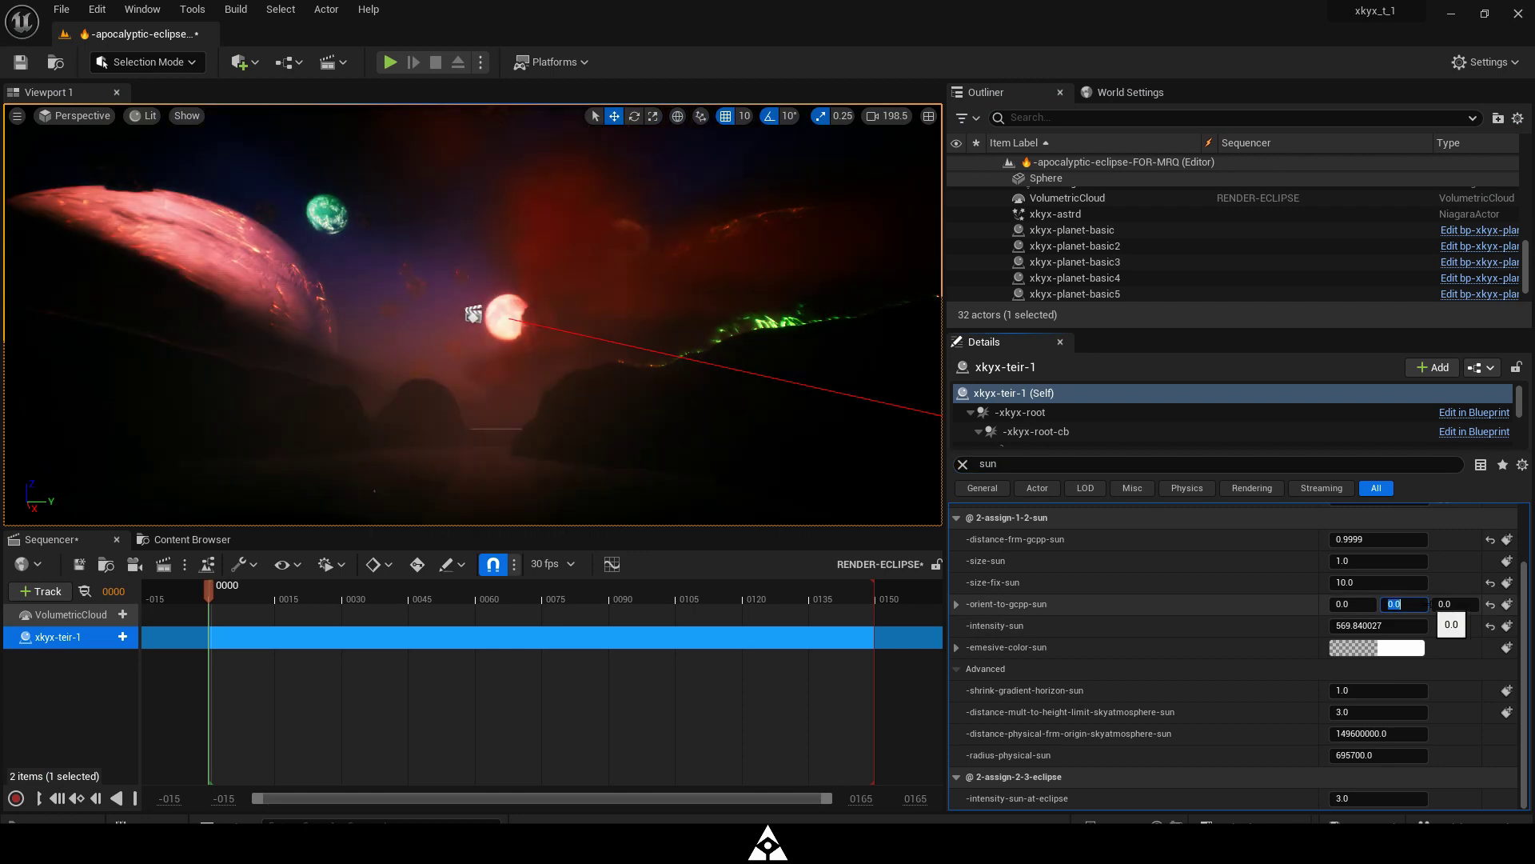
text(180)
key(Return)
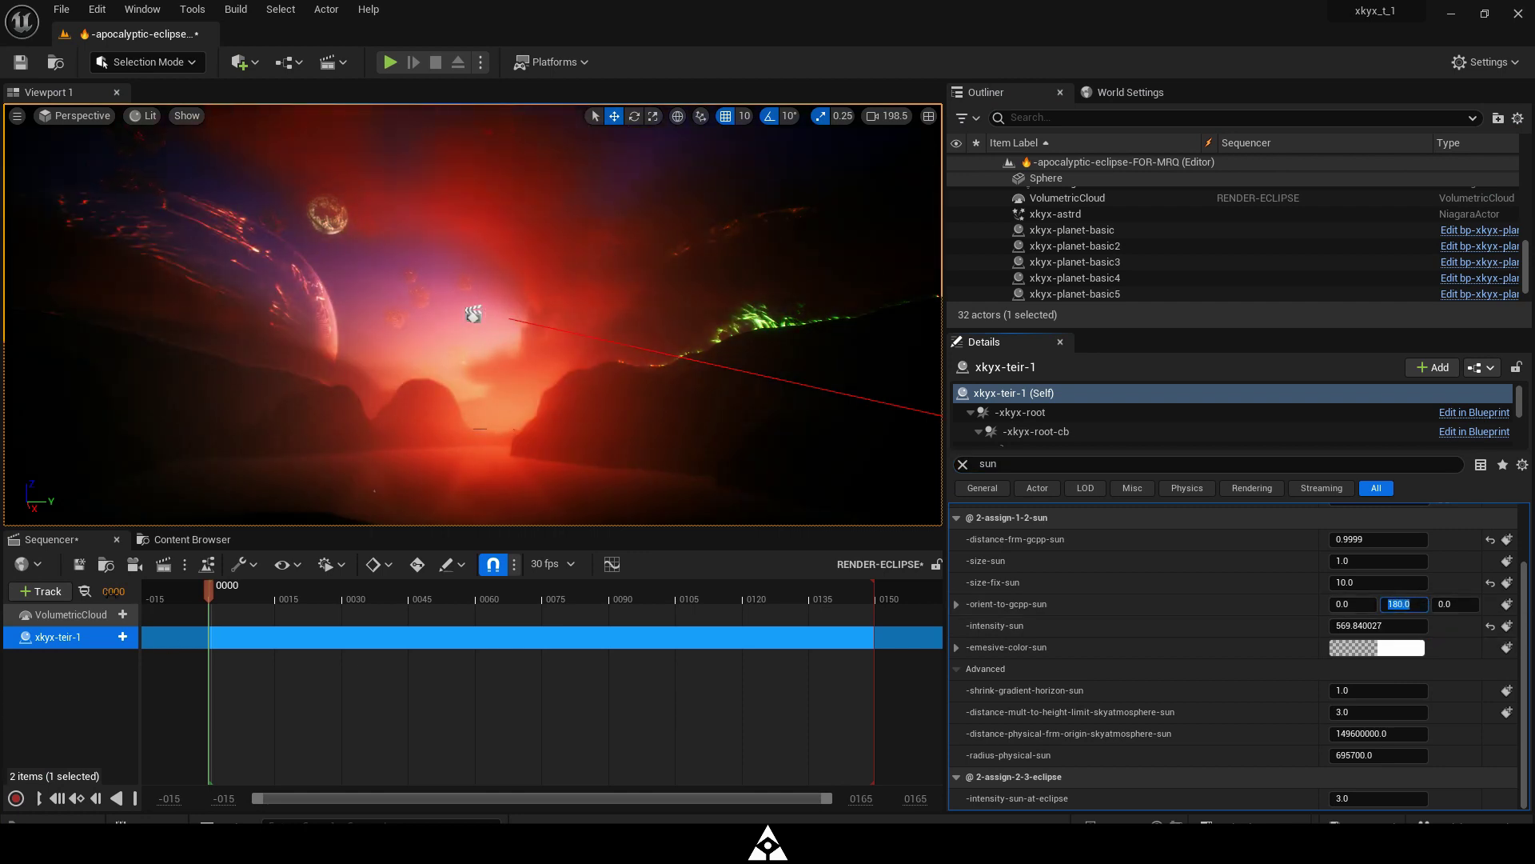
click(1507, 605)
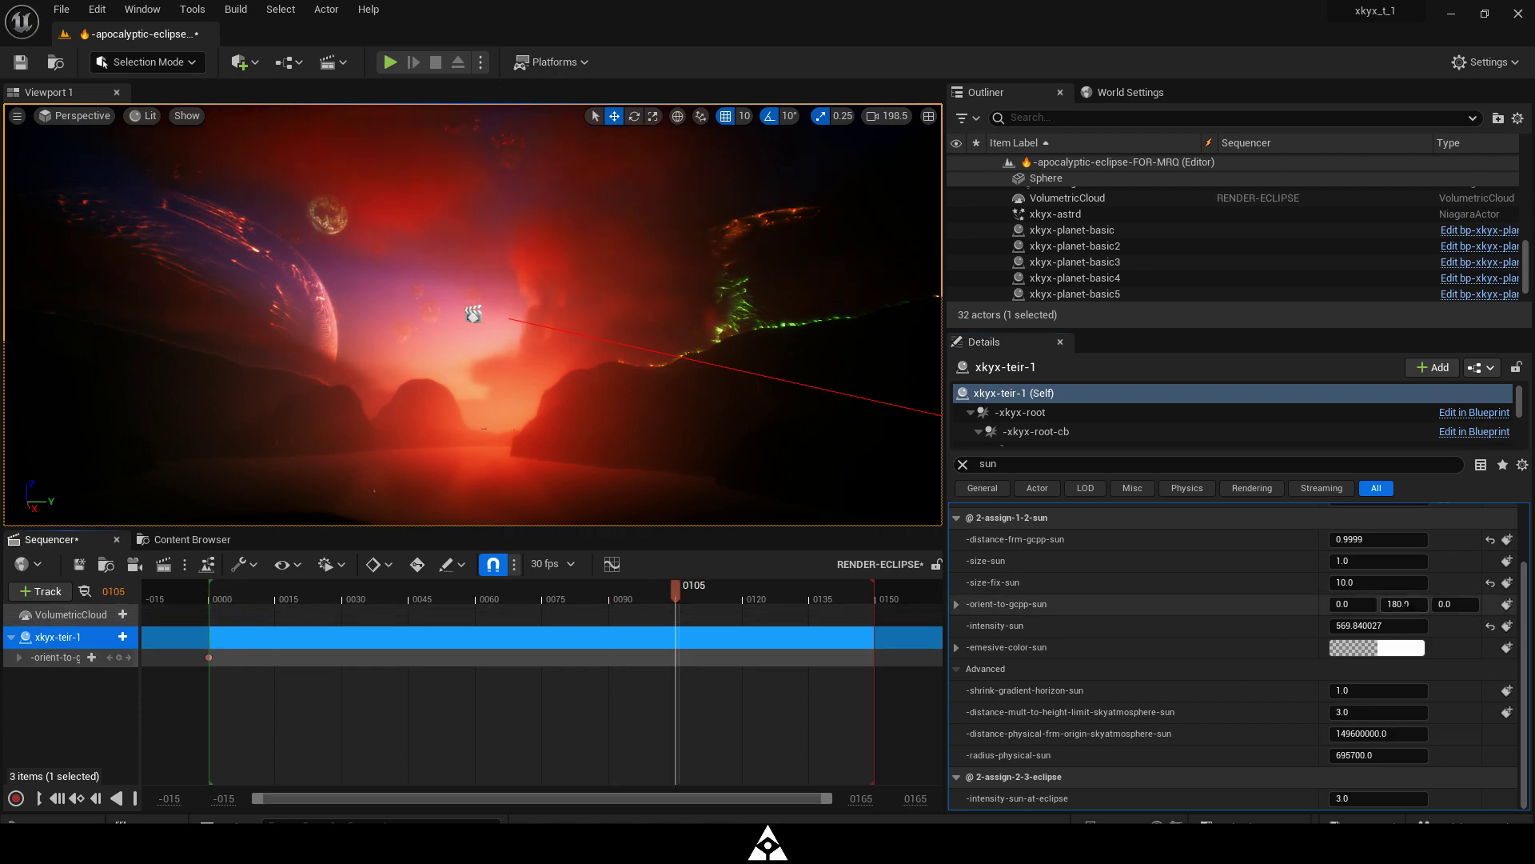
key(Return)
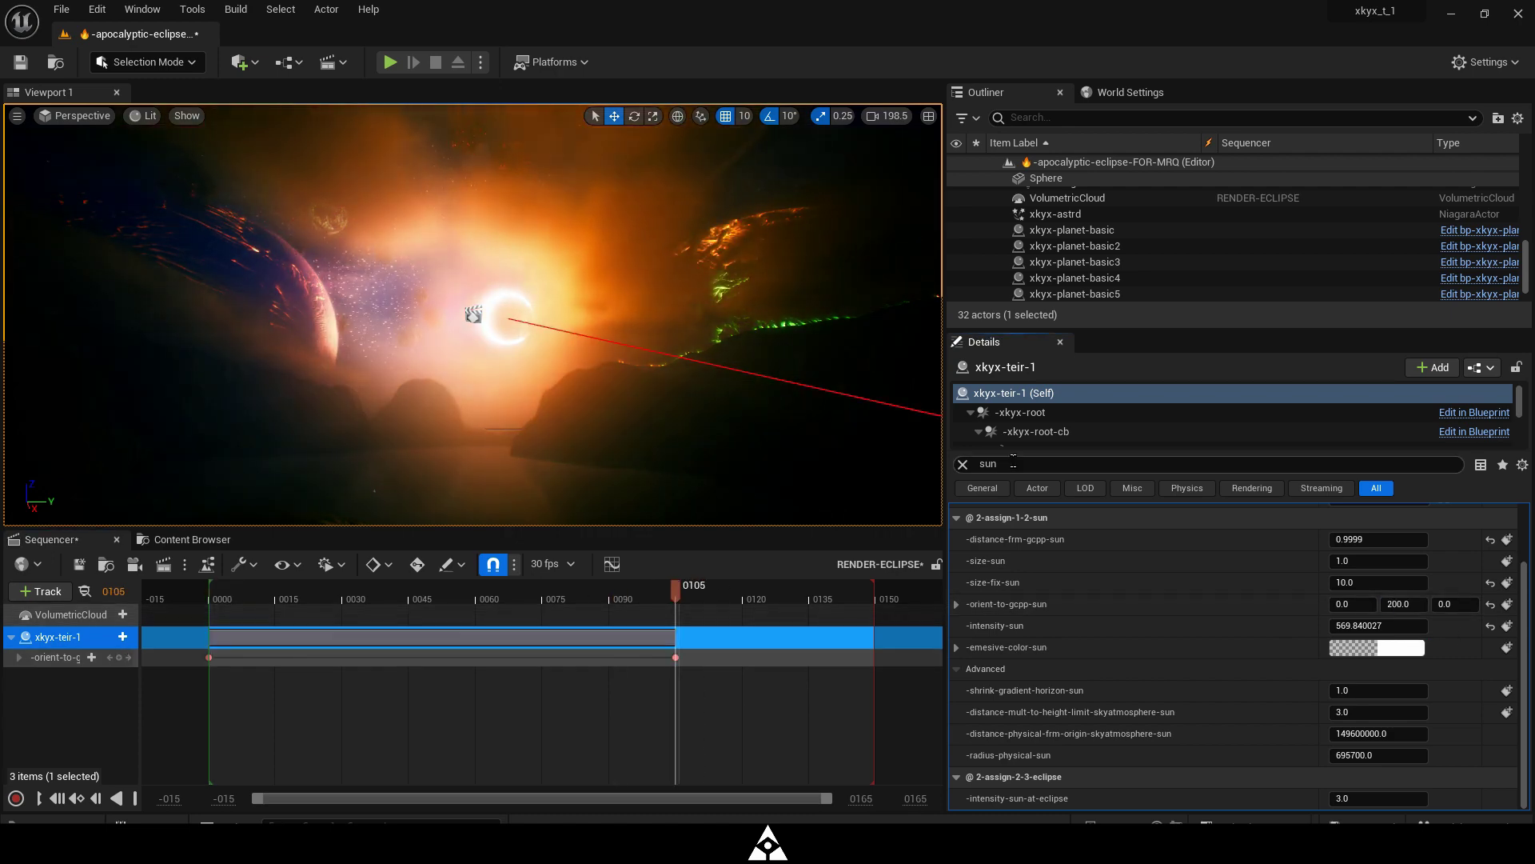
Keyframe -orient-to-gcpp-moon with 0, 200, 0.1 at frame 105 and return to frame 0
text(moon)
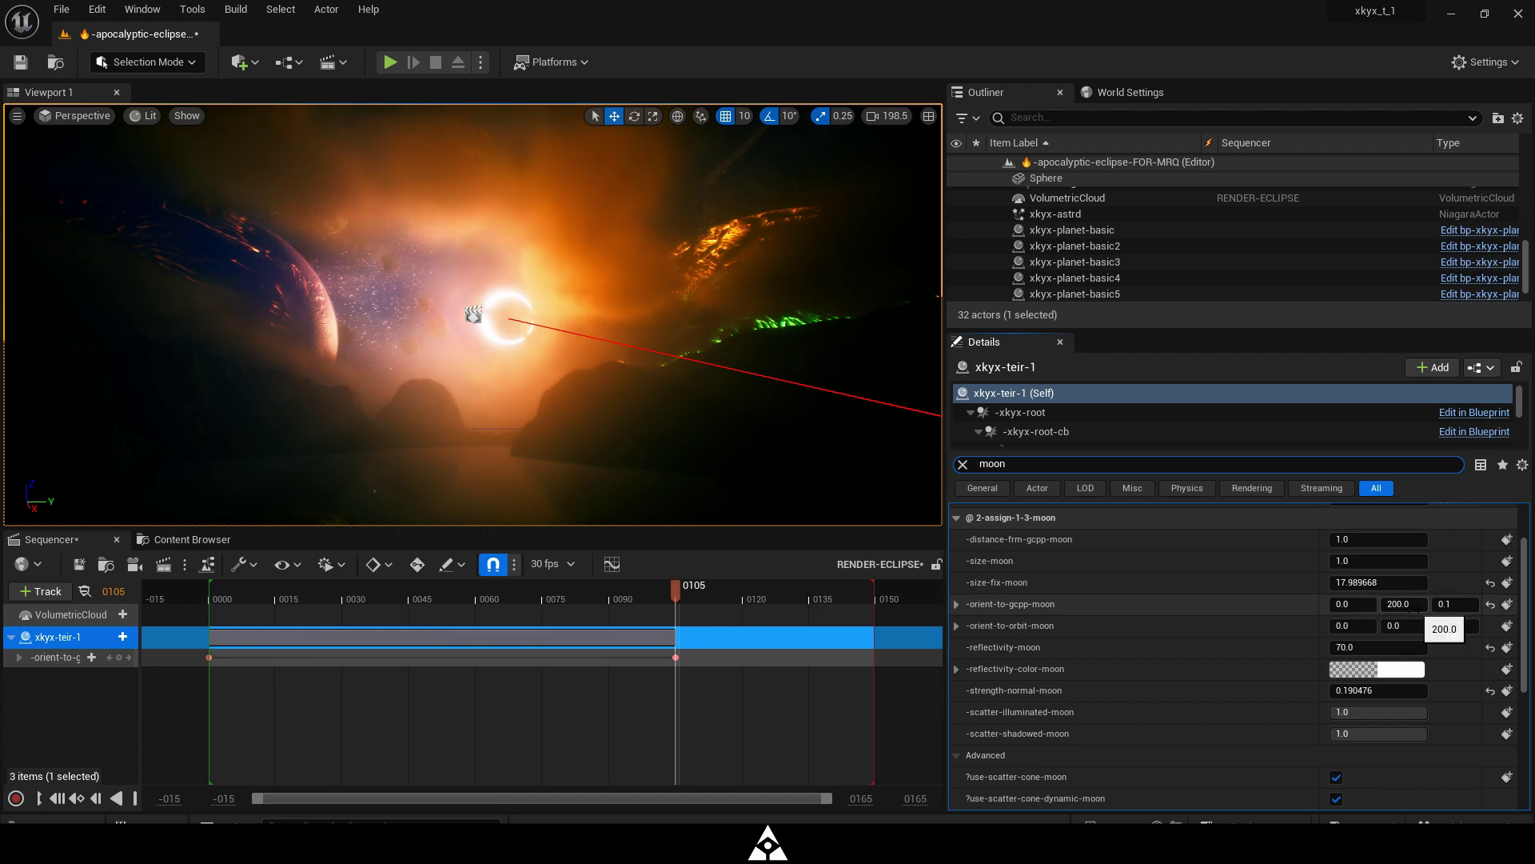
click(1507, 603)
text(0)
key(Return)
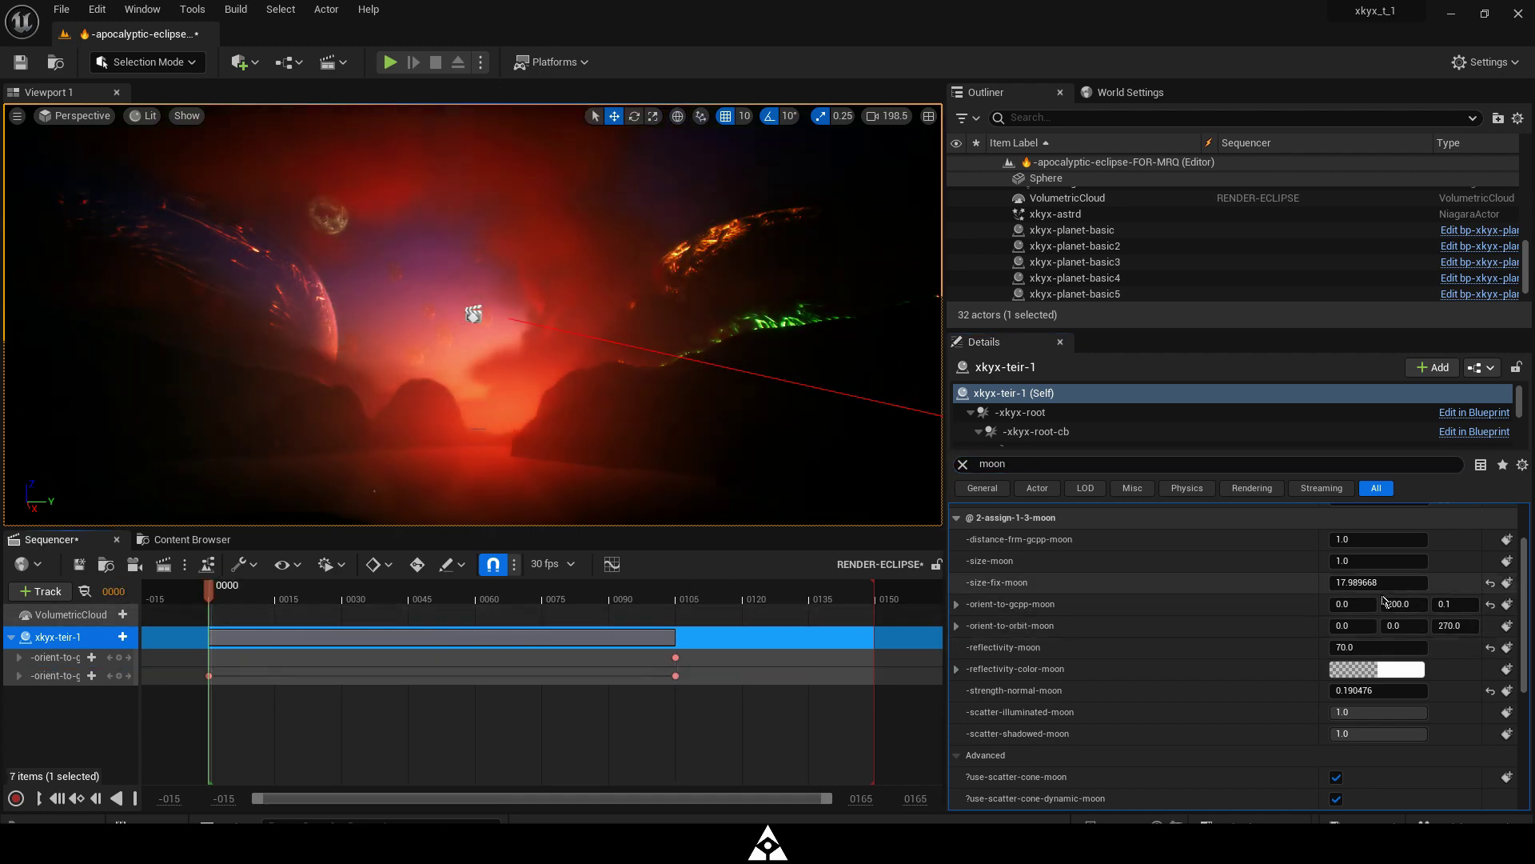
Try out the moon's start orientation at frame 0 by setting -orient-to-gcpp-moon to 0, 253, 0.92
right_drag(418, 381, 416, 263)
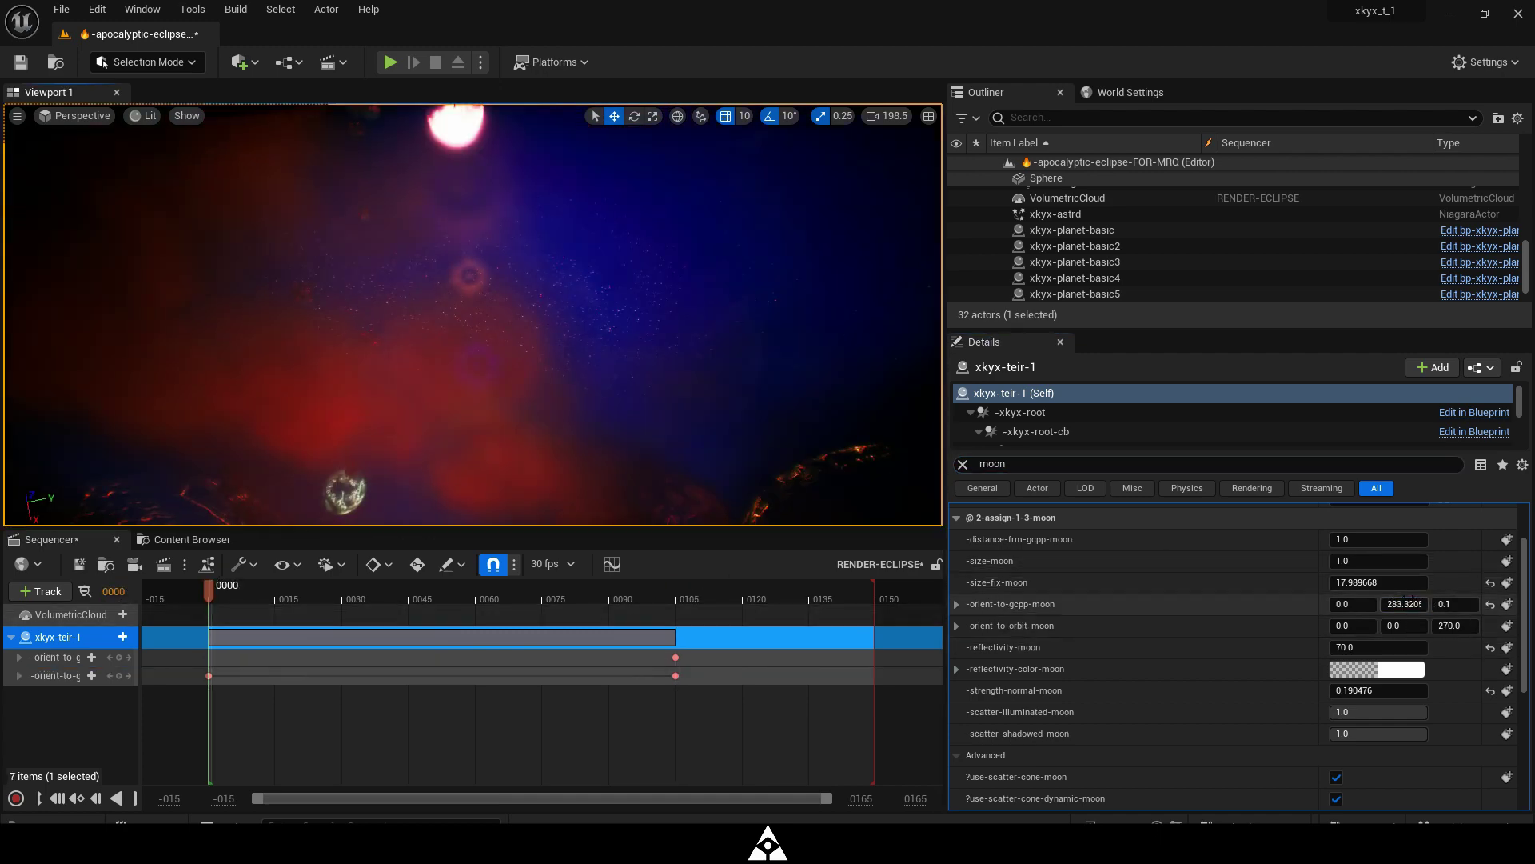
mouse_move(1405, 605)
mouse_down()
mouse_move(1380, 604)
mouse_move(1463, 604)
mouse_move(1402, 606)
mouse_up()
text(253)
key(Return)
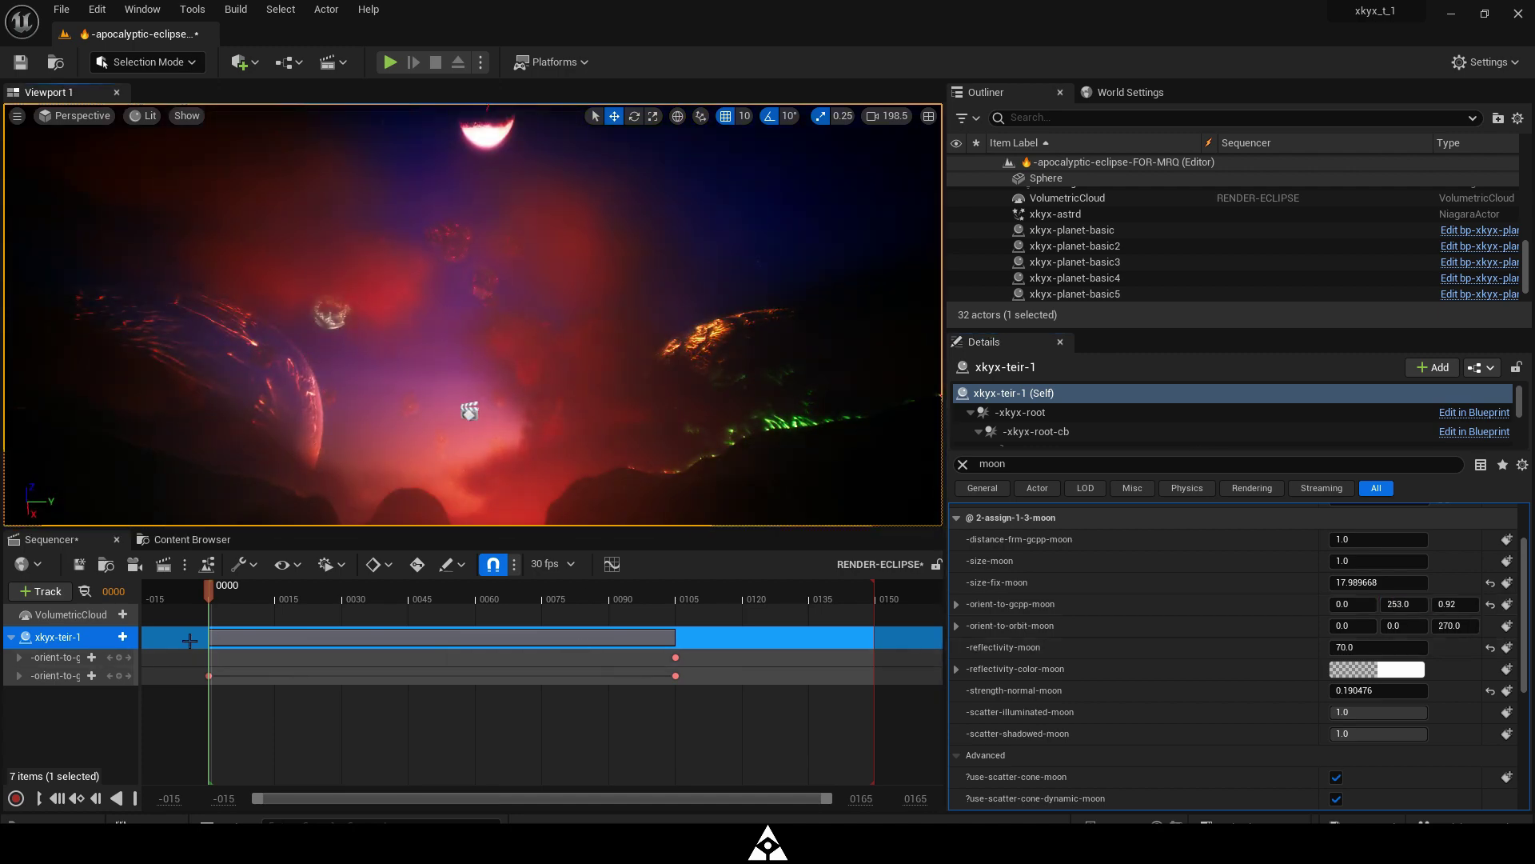
Keyframe -orient-to-gcpp-moon at frame 0 with 0, 253, 0.1 and scrub to frame 103 to check the motion
mouse_move(209, 592)
mouse_down()
mouse_move(472, 593)
mouse_move(208, 593)
mouse_up()
click(19, 676)
key(Left)
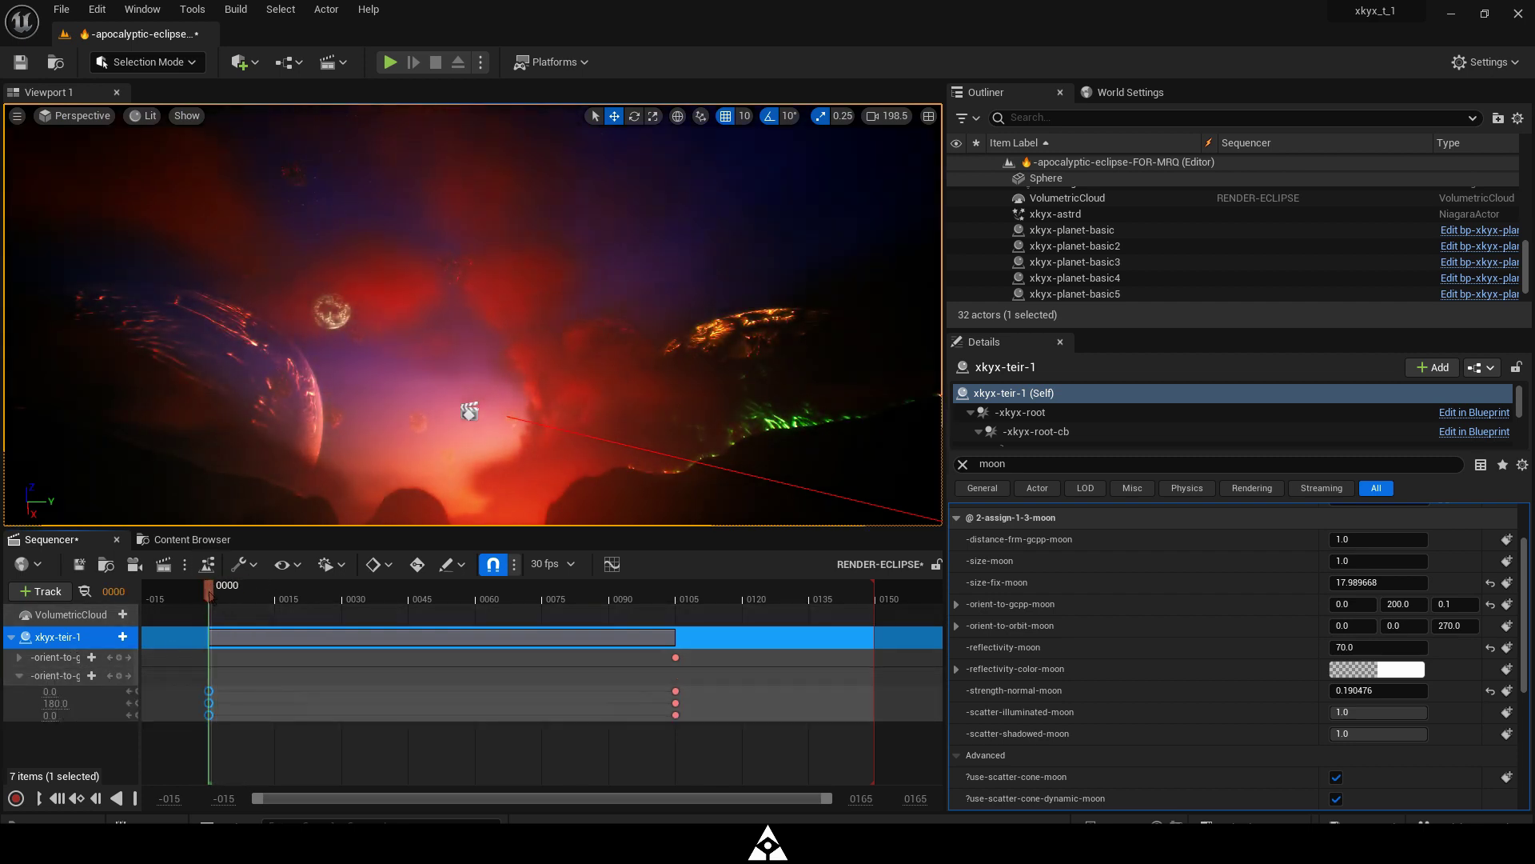
click(1508, 604)
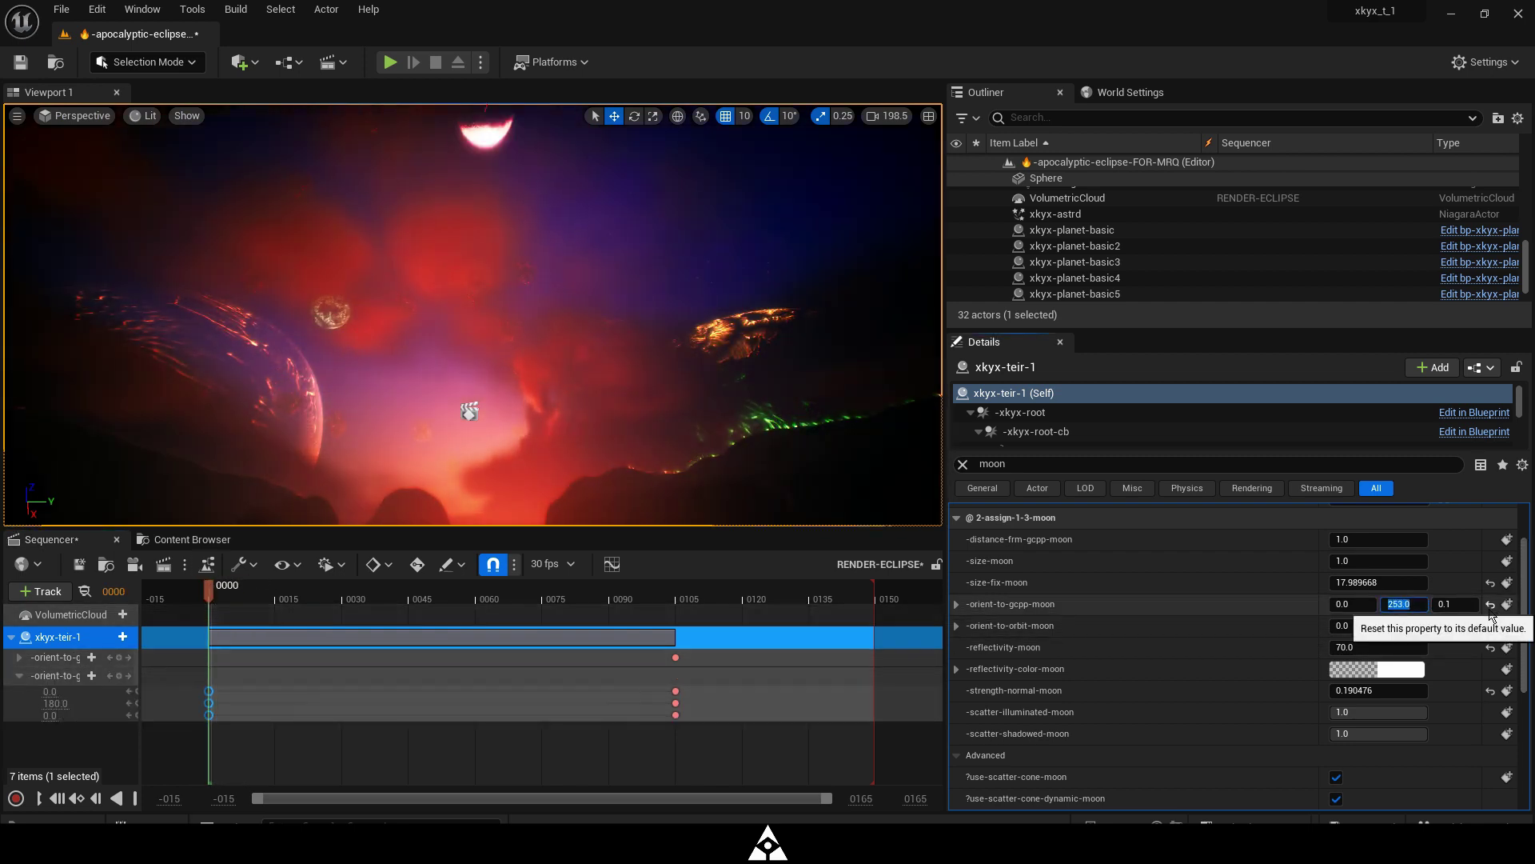
click(19, 675)
drag(212, 594, 673, 608)
Switch the viewport to Cinematic Viewport and add a Camera Cuts track bound to -YOUR-CAMERA
click(80, 115)
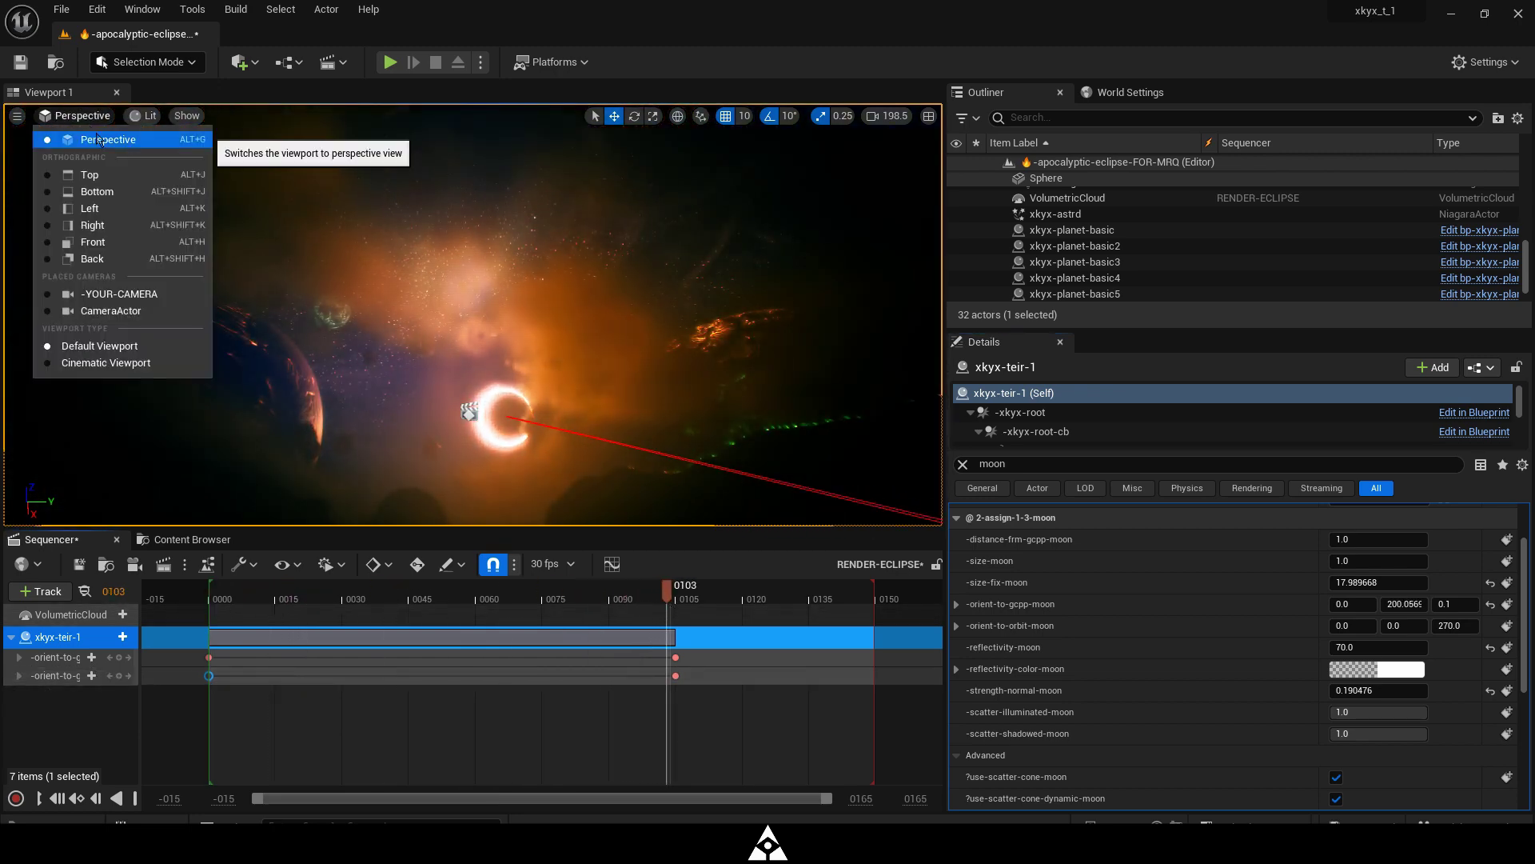
click(105, 362)
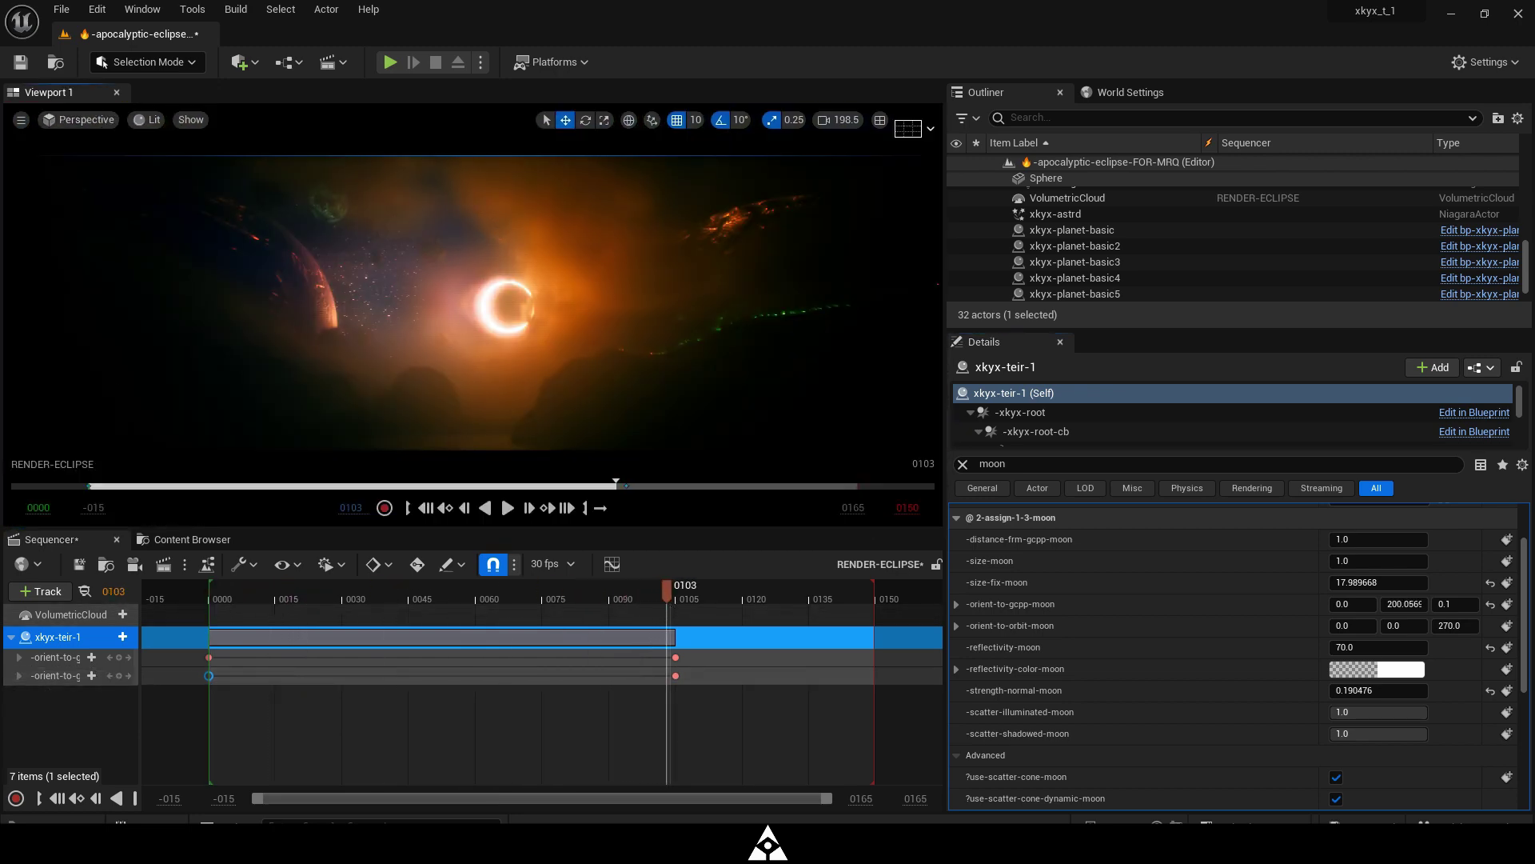
click(42, 591)
click(72, 413)
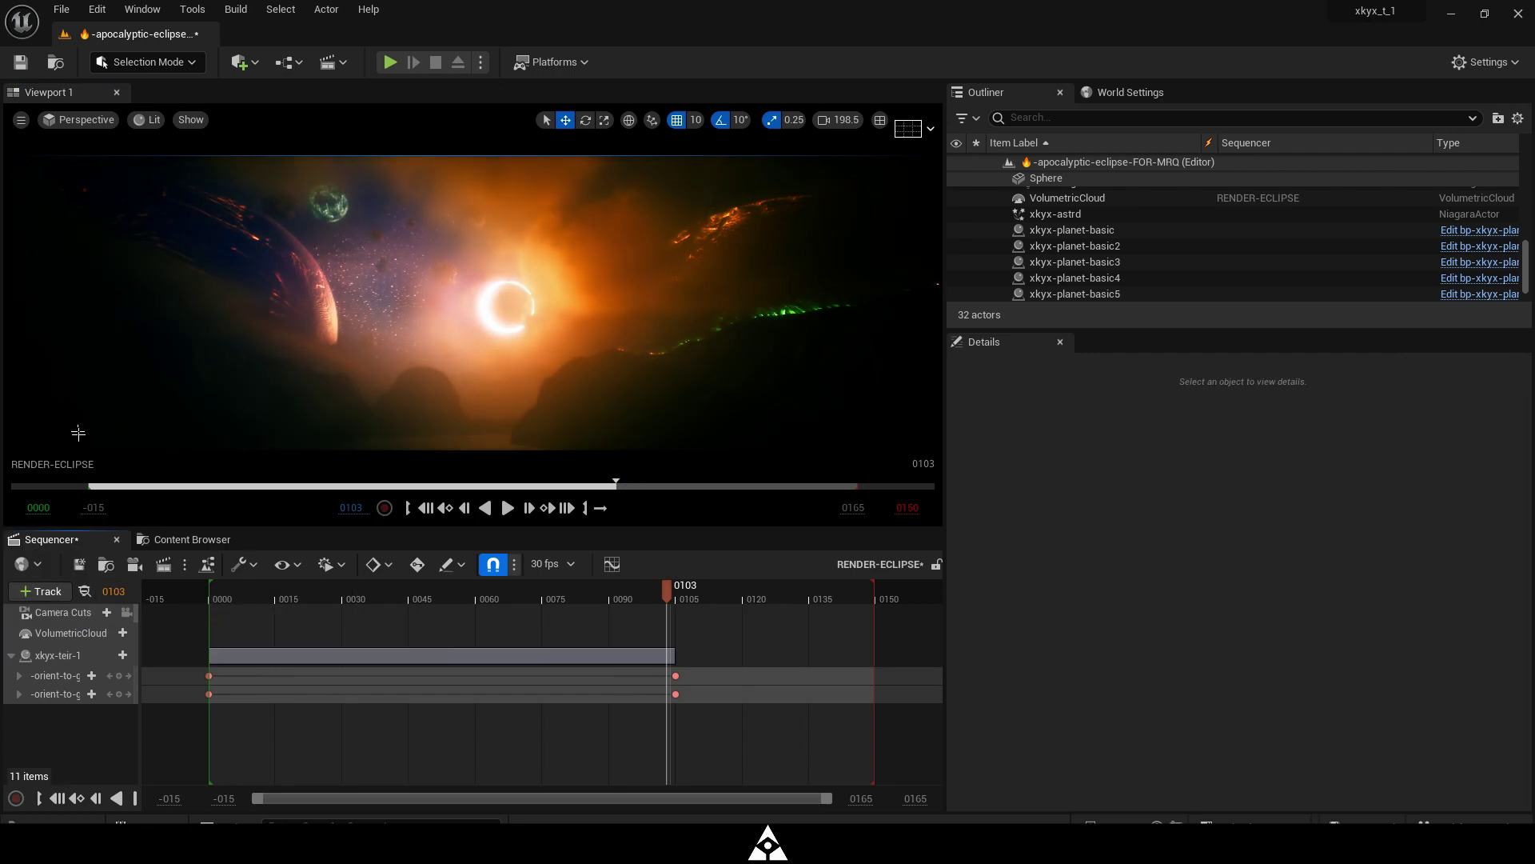
right_click(57, 619)
click(37, 620)
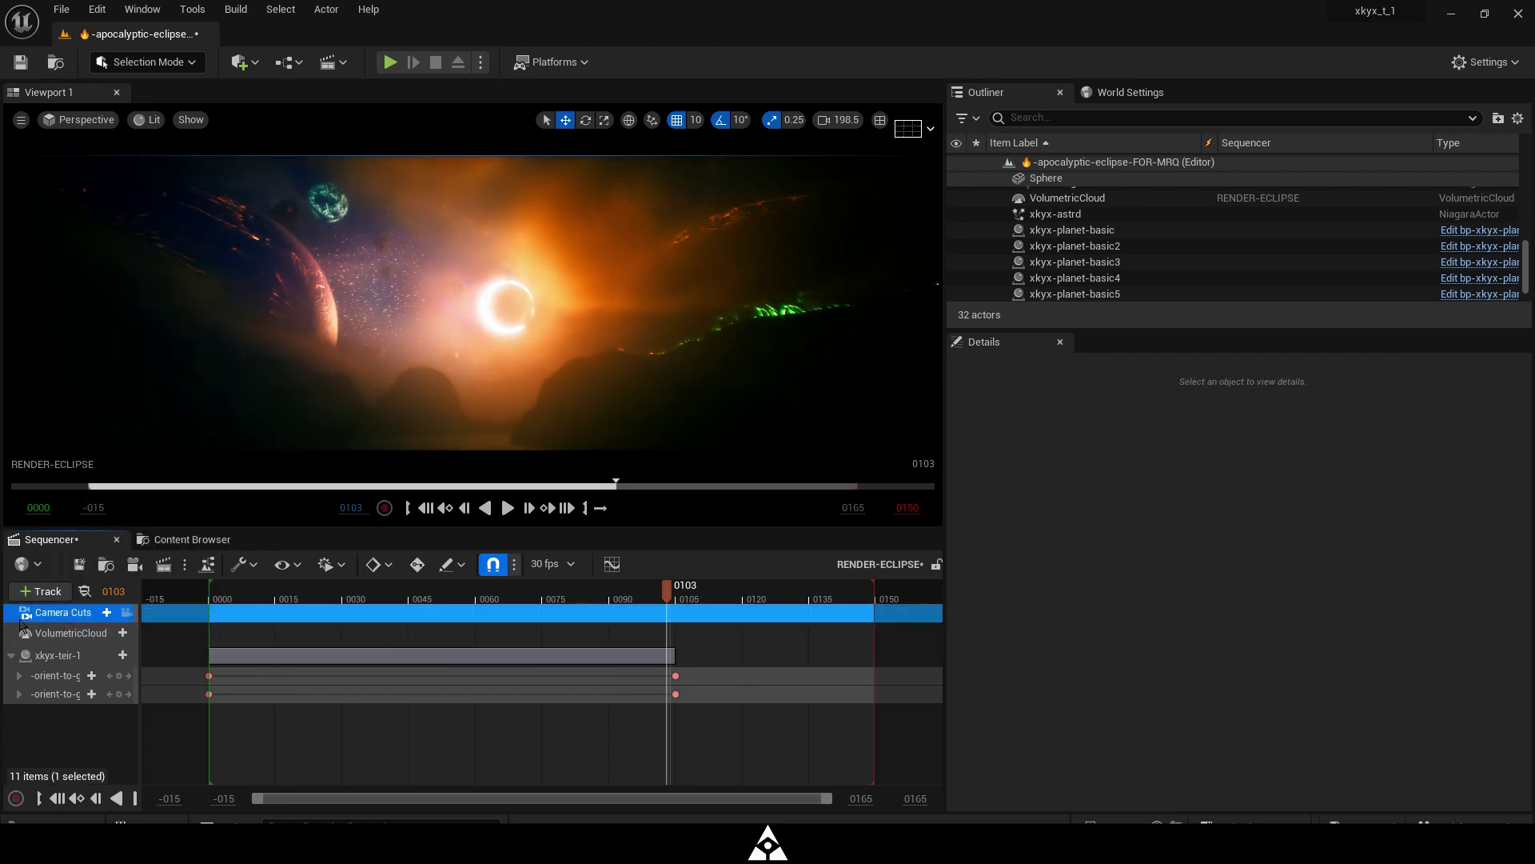
click(106, 613)
mouse_move(164, 635)
click(306, 683)
Extend the -YOUR-CAMERA camera cut so that it spans from frame -5 to frame 150
drag(729, 641, 247, 640)
drag(320, 592, 243, 592)
drag(396, 639, 874, 639)
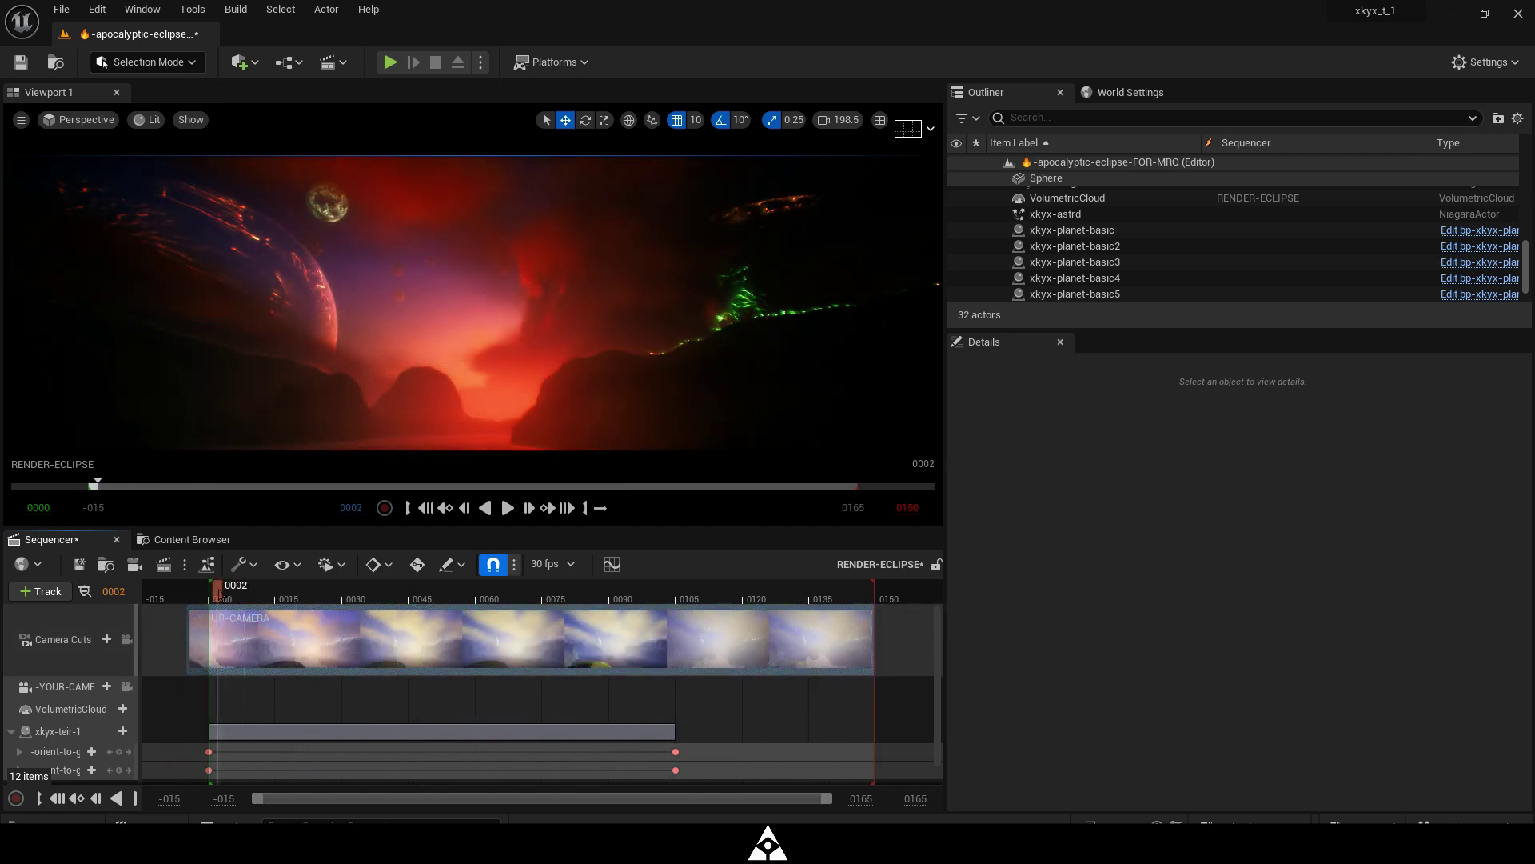
On VolumetricCloud, keyframe Layer Bottom Altitude at 3.0 and Layer Height at 10.0 on frame 98
drag(221, 596, 213, 596)
scroll(72, 689, down, 1)
click(70, 690)
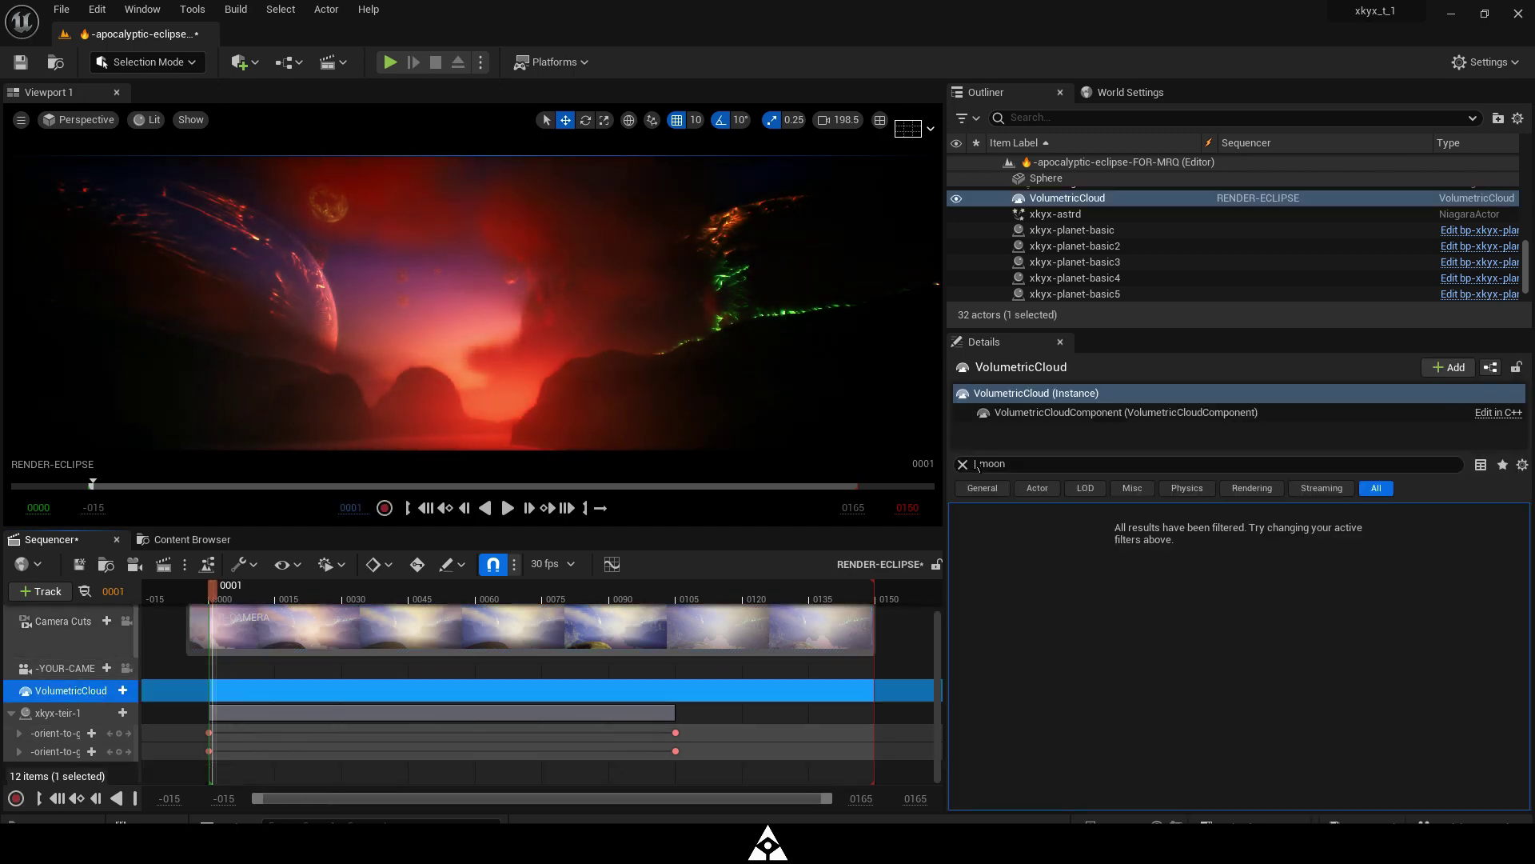
click(964, 464)
scroll(1391, 605, down, 2)
drag(601, 598, 645, 607)
click(1507, 566)
click(1507, 586)
Keyframe VolumetricCloud at frame 0 with Layer Bottom Altitude 0 and Layer Height 10
click(209, 598)
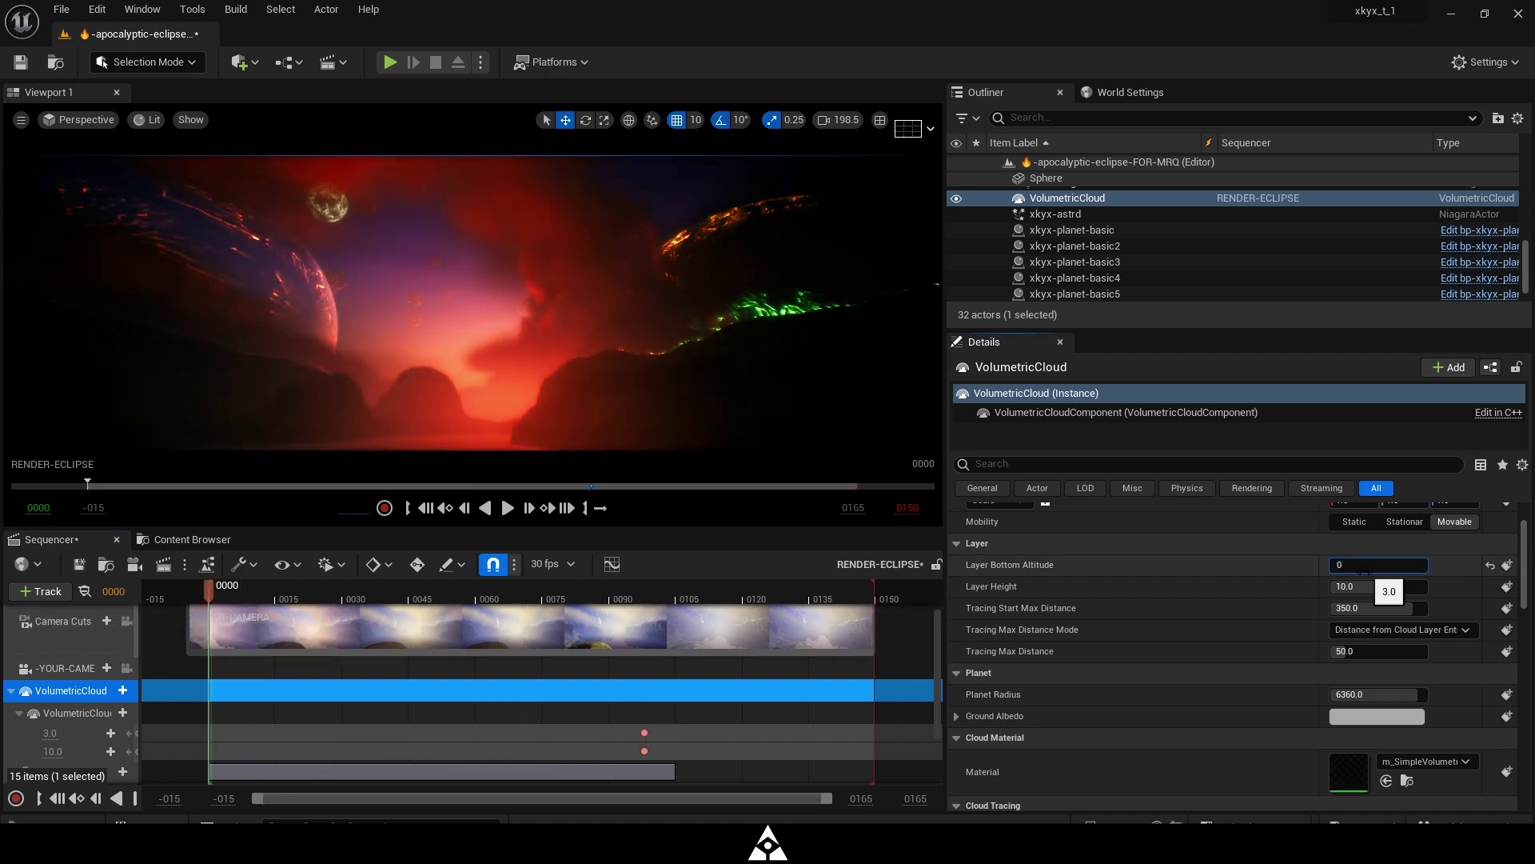
click(1364, 567)
text(0)
click(1376, 588)
text(0)
key(Return)
click(1507, 565)
click(1508, 586)
scroll(63, 685, down, 3)
click(11, 632)
mouse_move(211, 598)
mouse_down()
mouse_move(820, 606)
mouse_move(209, 604)
mouse_up()
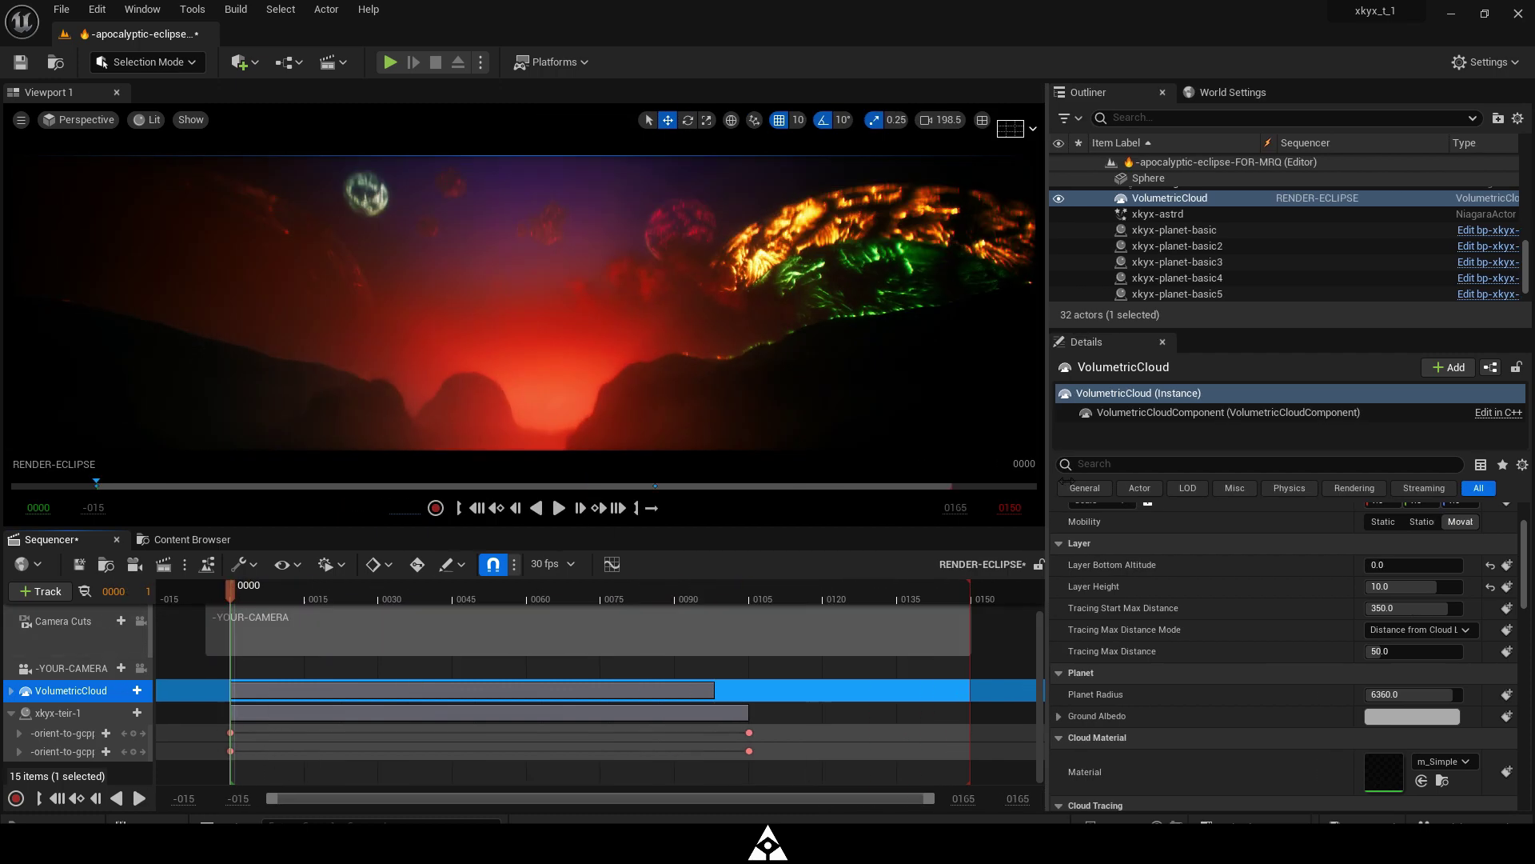
Play the sequence through, then keyframe xkyx-teir-1's post-process Global Saturation, Contrast, Gamma and Gain at frame 98
click(574, 507)
click(575, 507)
drag(975, 598, 232, 600)
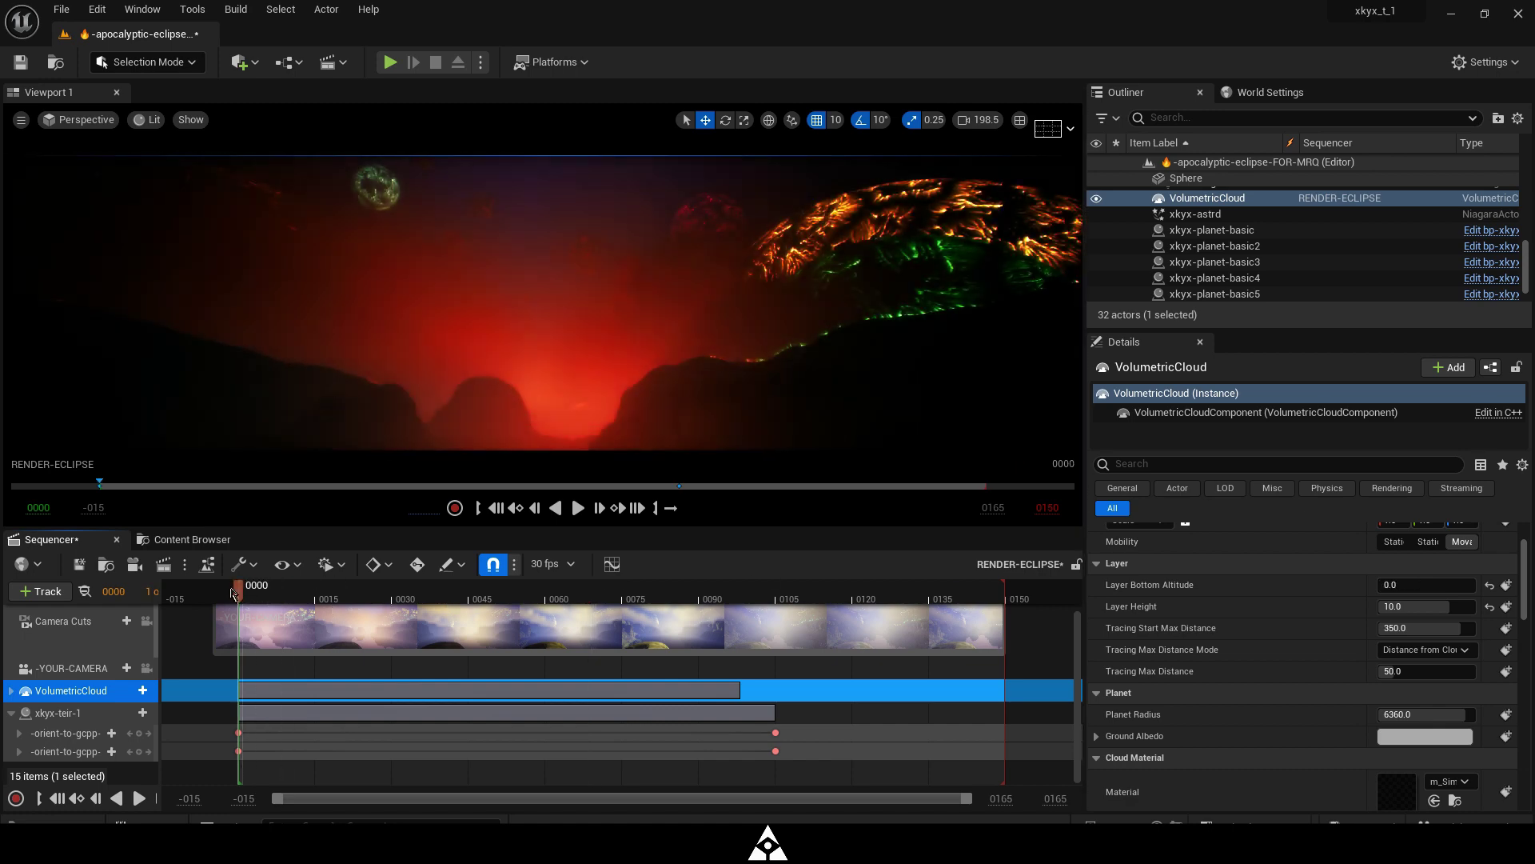
drag(768, 599, 776, 600)
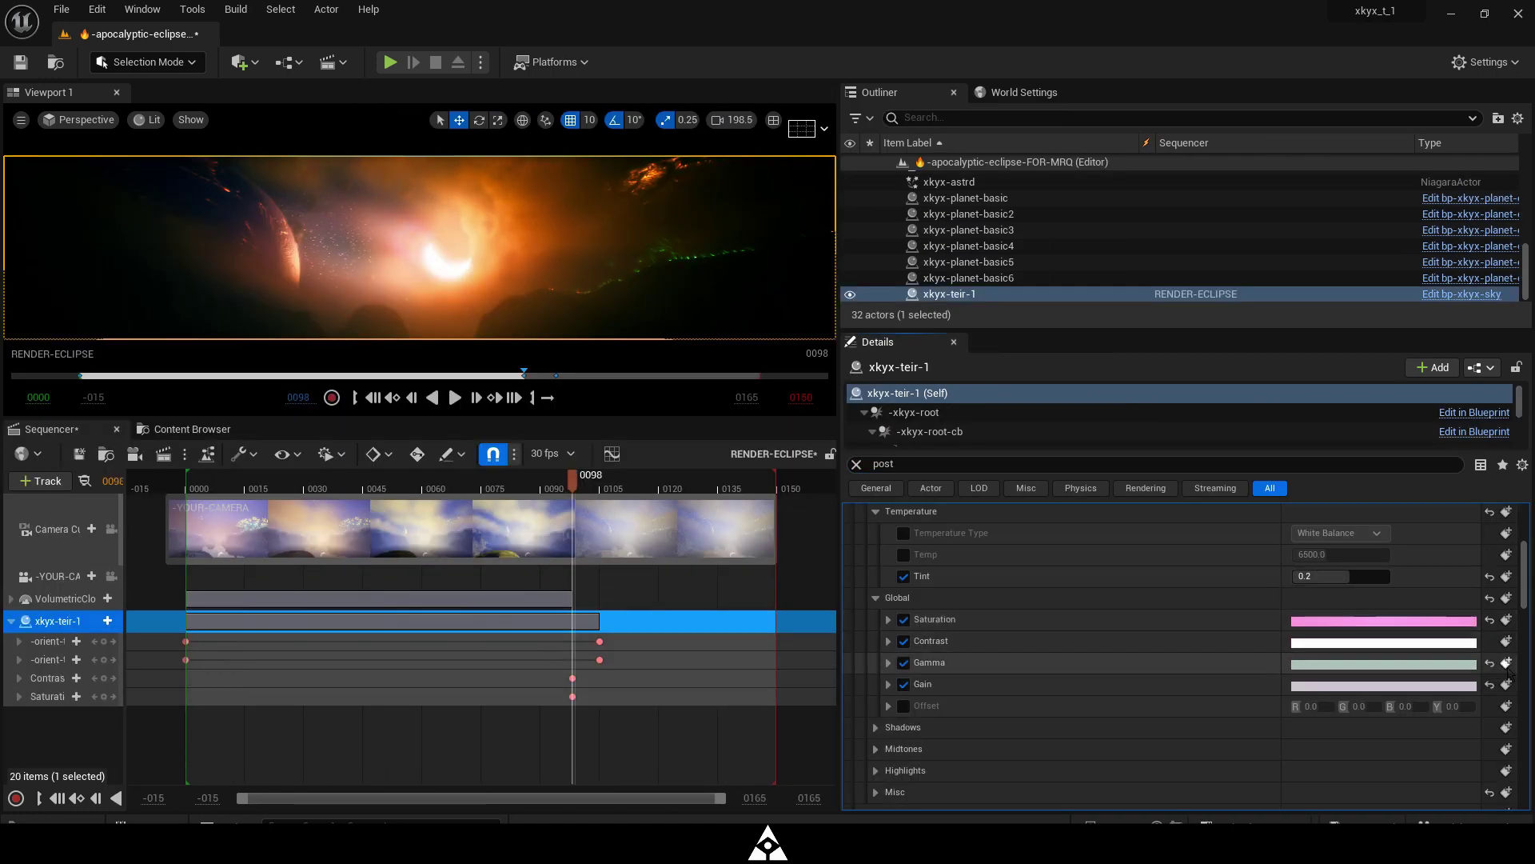
click(1506, 663)
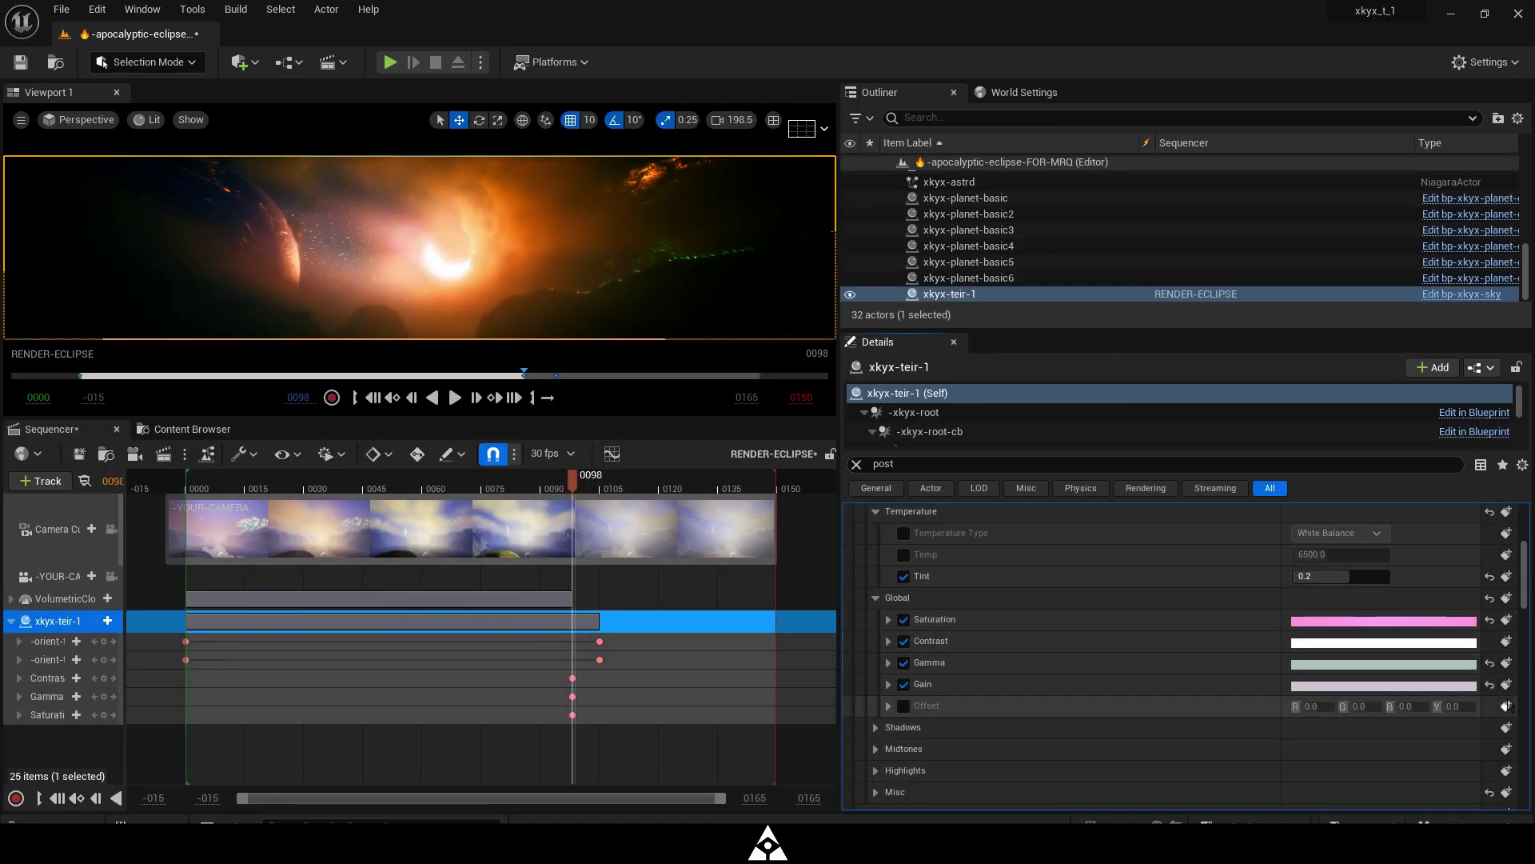
click(1507, 685)
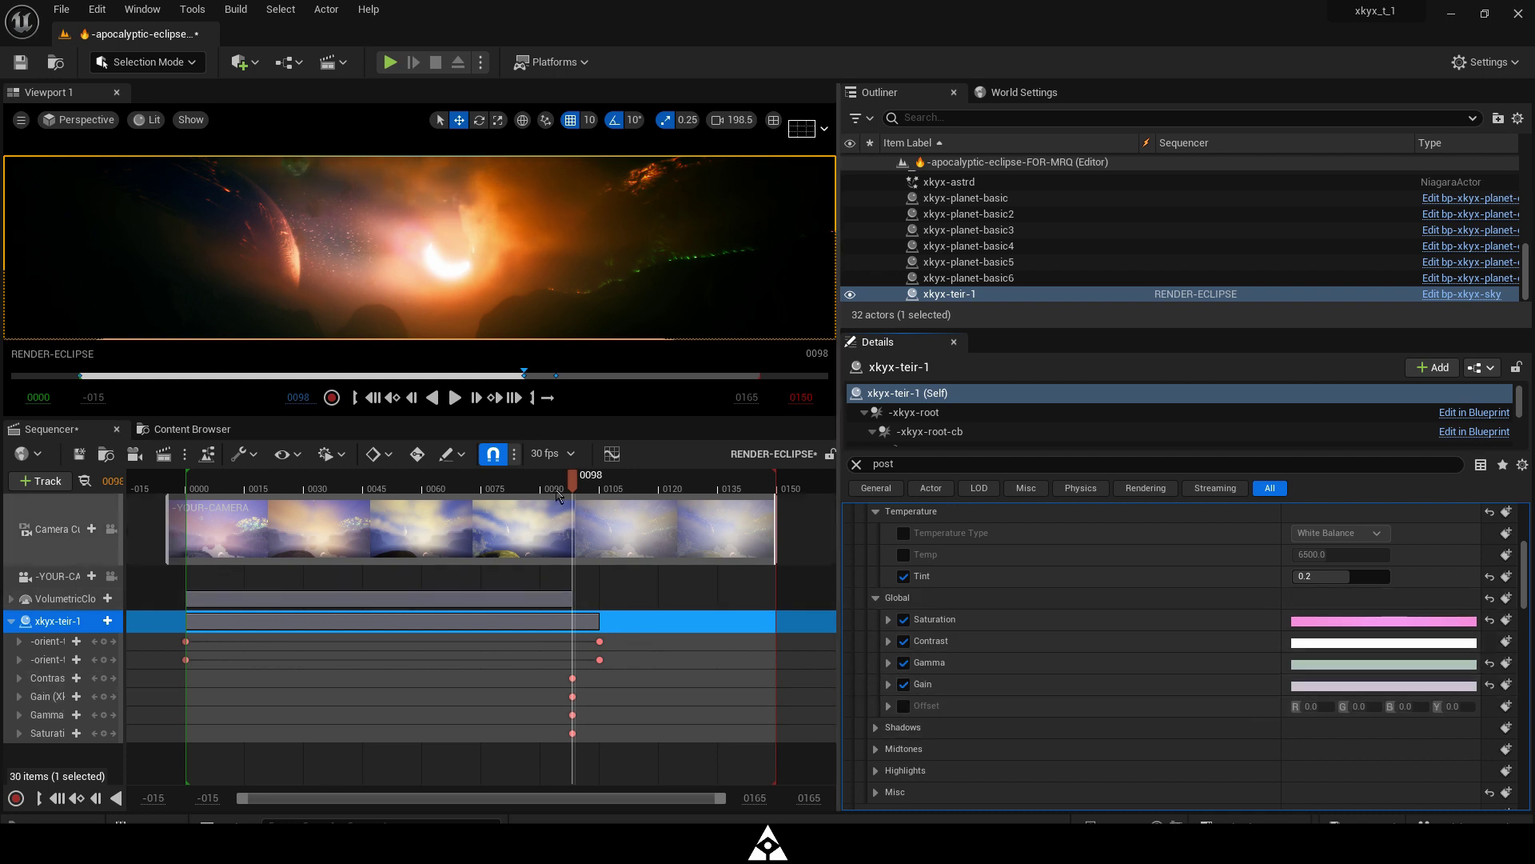
At frame 0, reset the Global color grading to defaults, keyframe Saturation, Contrast, Gamma and Gain, and scrub through to check the transition
text(0)
key(Return)
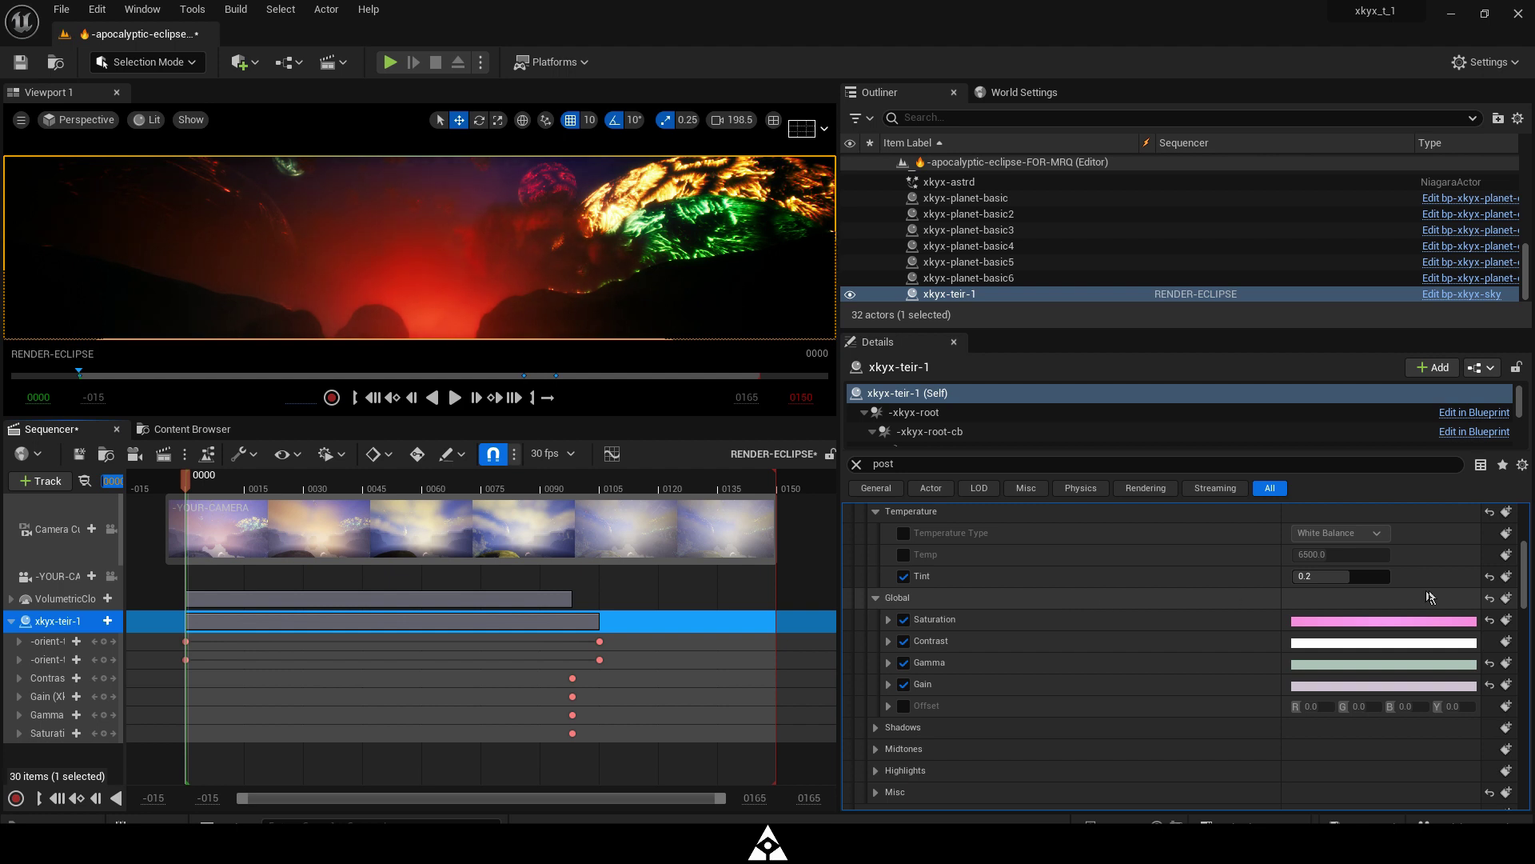
click(1492, 600)
click(1506, 619)
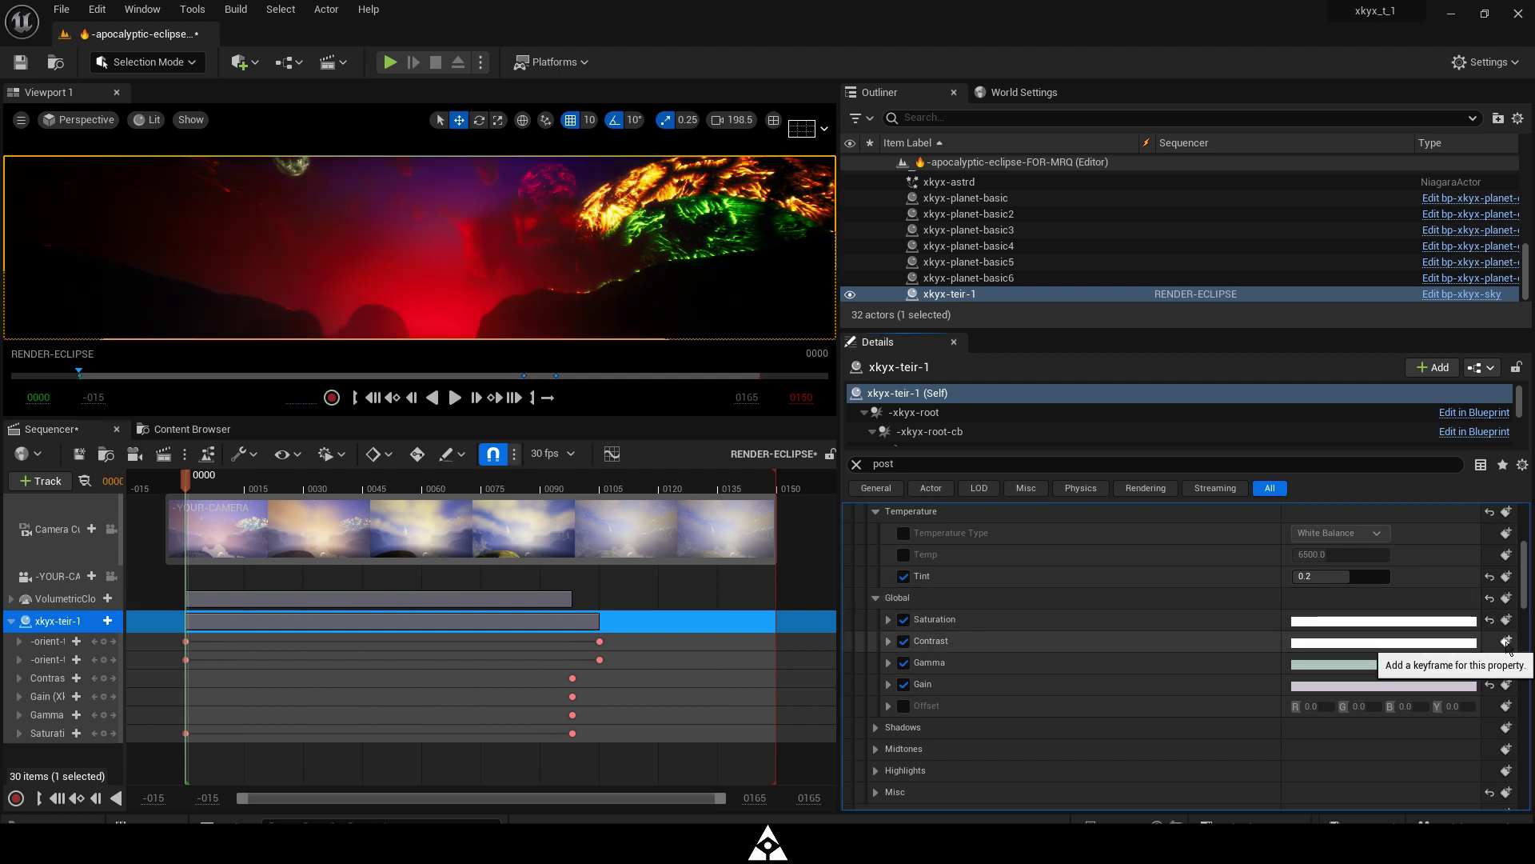
click(1507, 641)
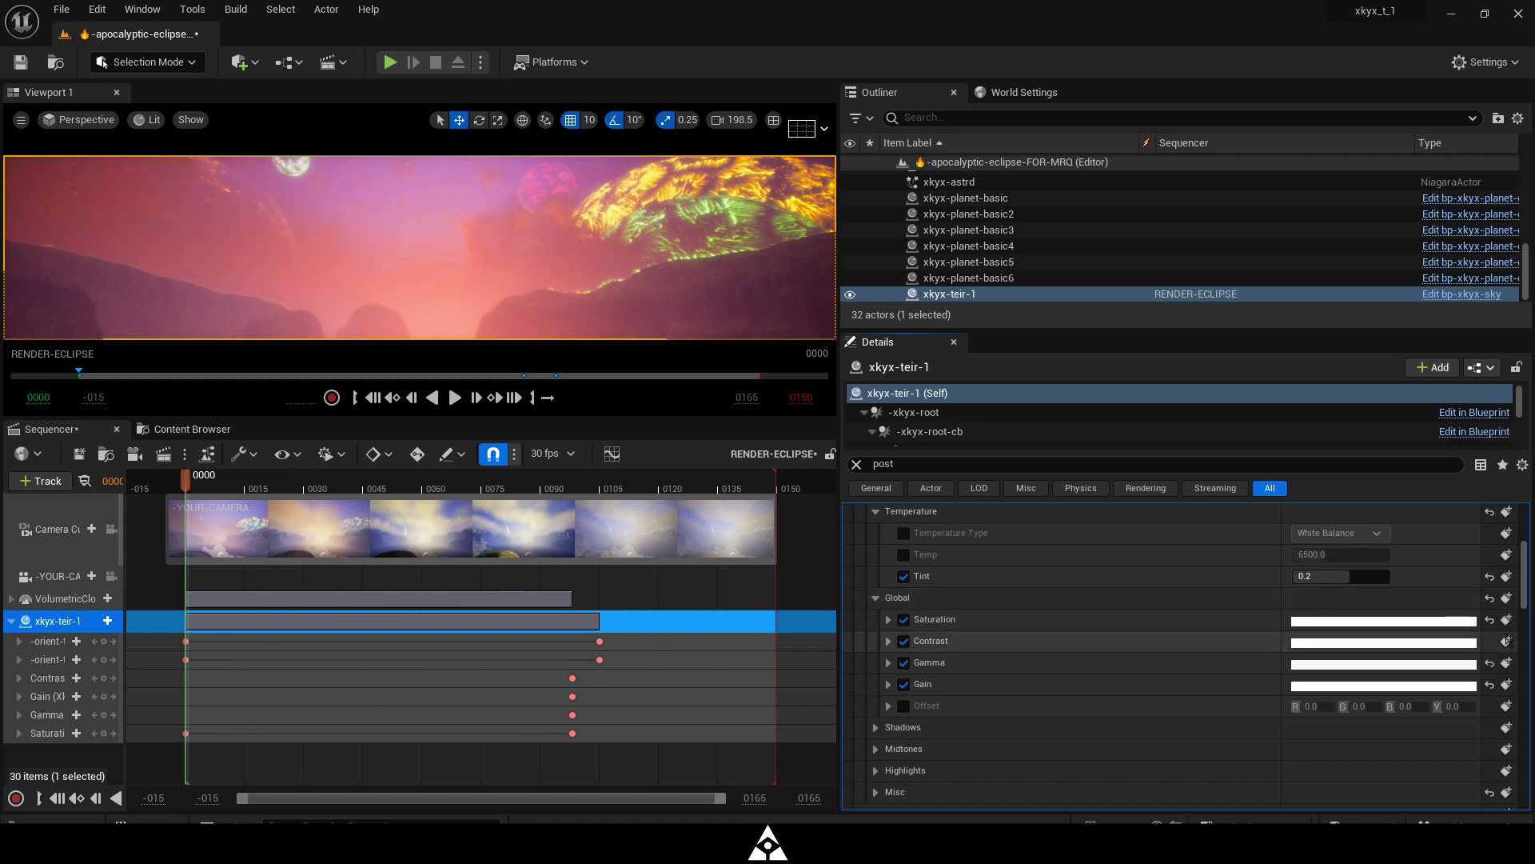
click(1507, 643)
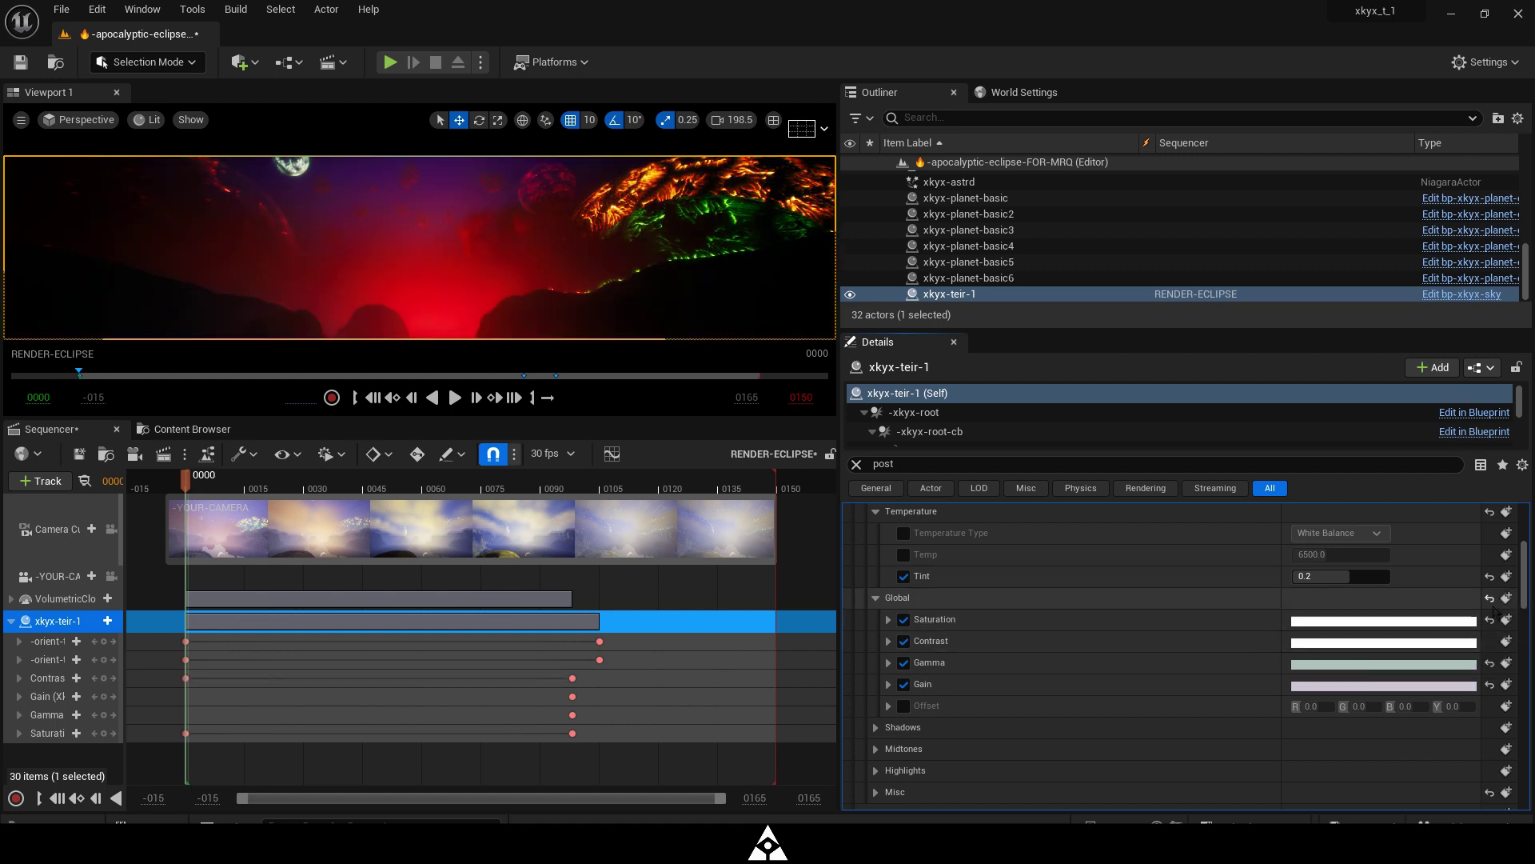
click(1490, 599)
click(1507, 663)
click(1491, 599)
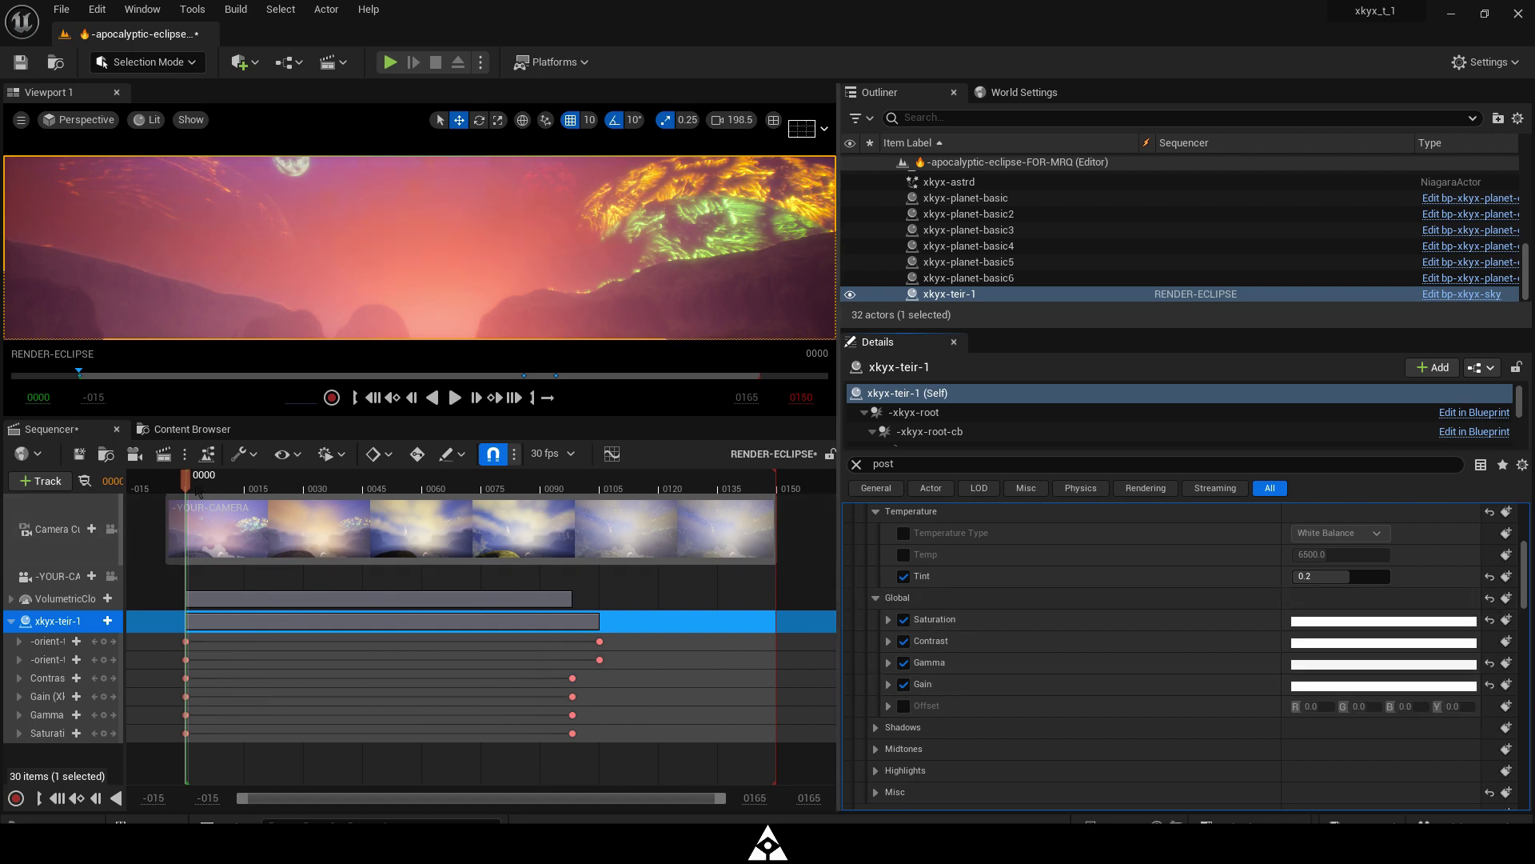
drag(196, 489, 580, 480)
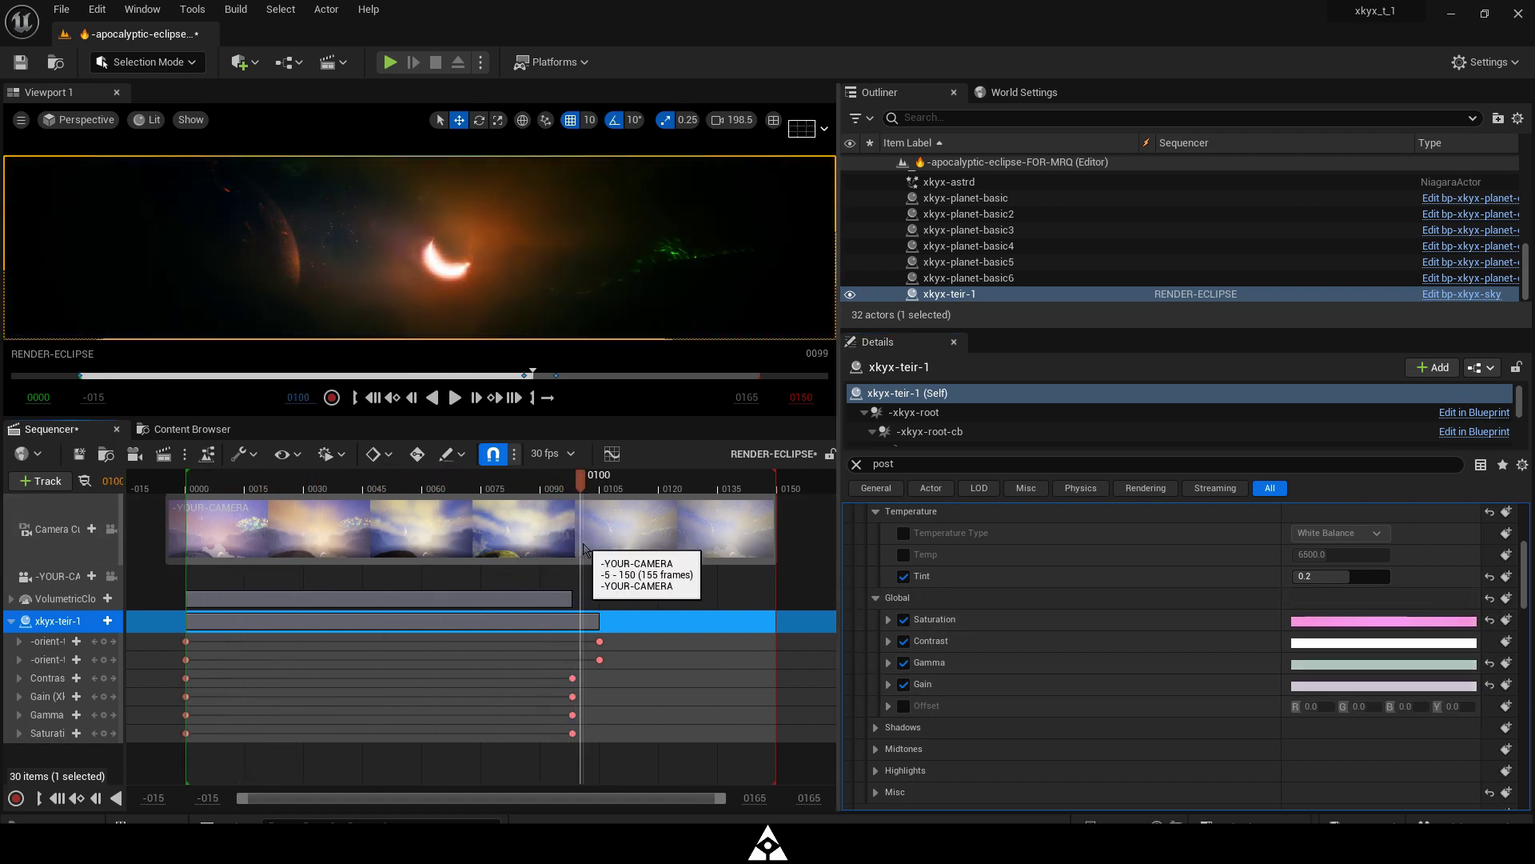
drag(586, 550, 190, 576)
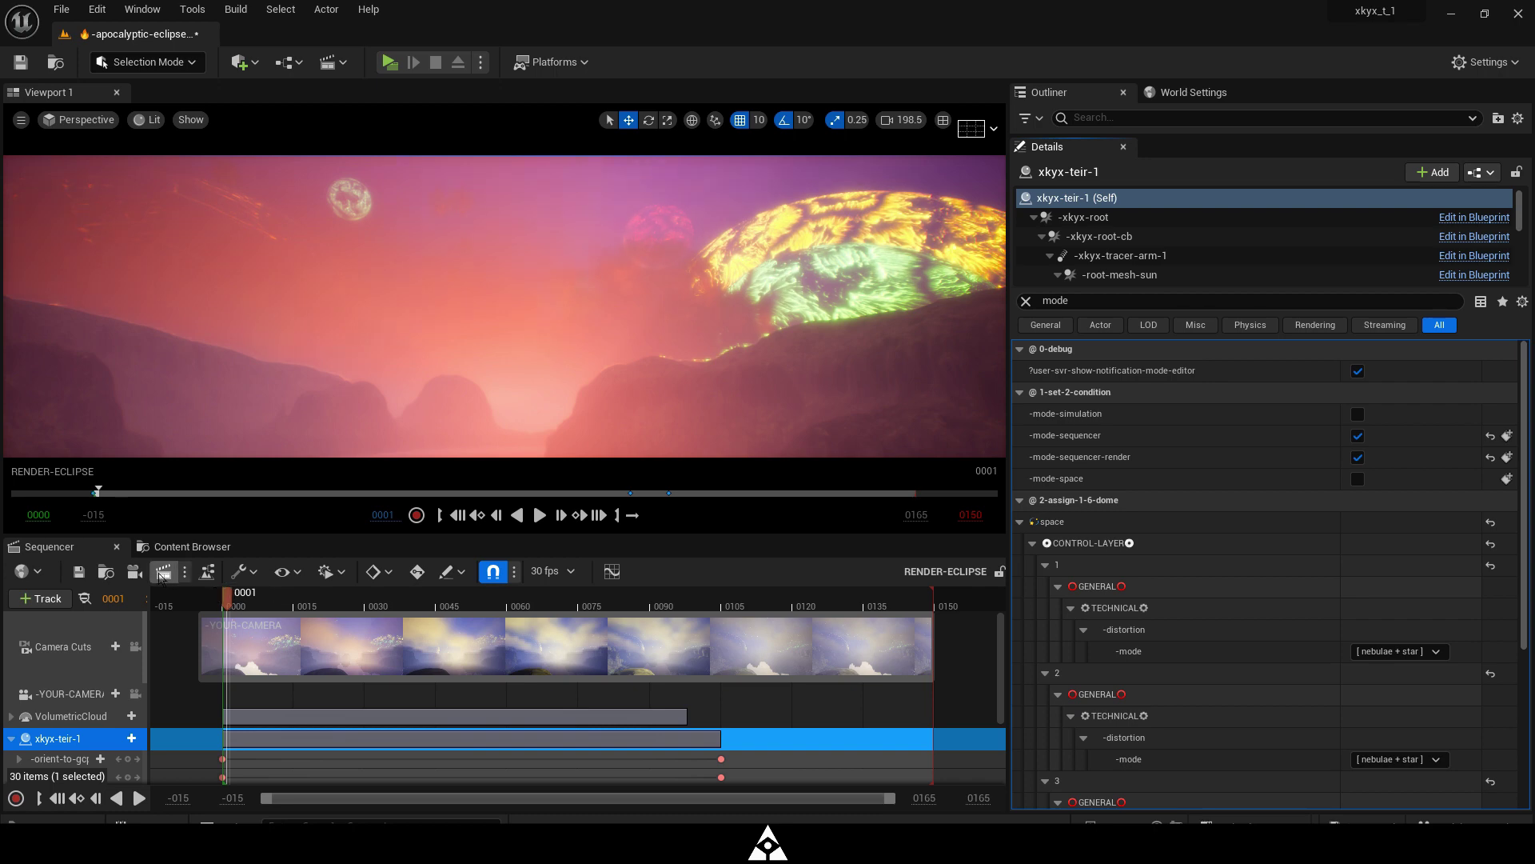
Review the Render Movie Settings, start capturing the movie, and save the modified level
click(166, 573)
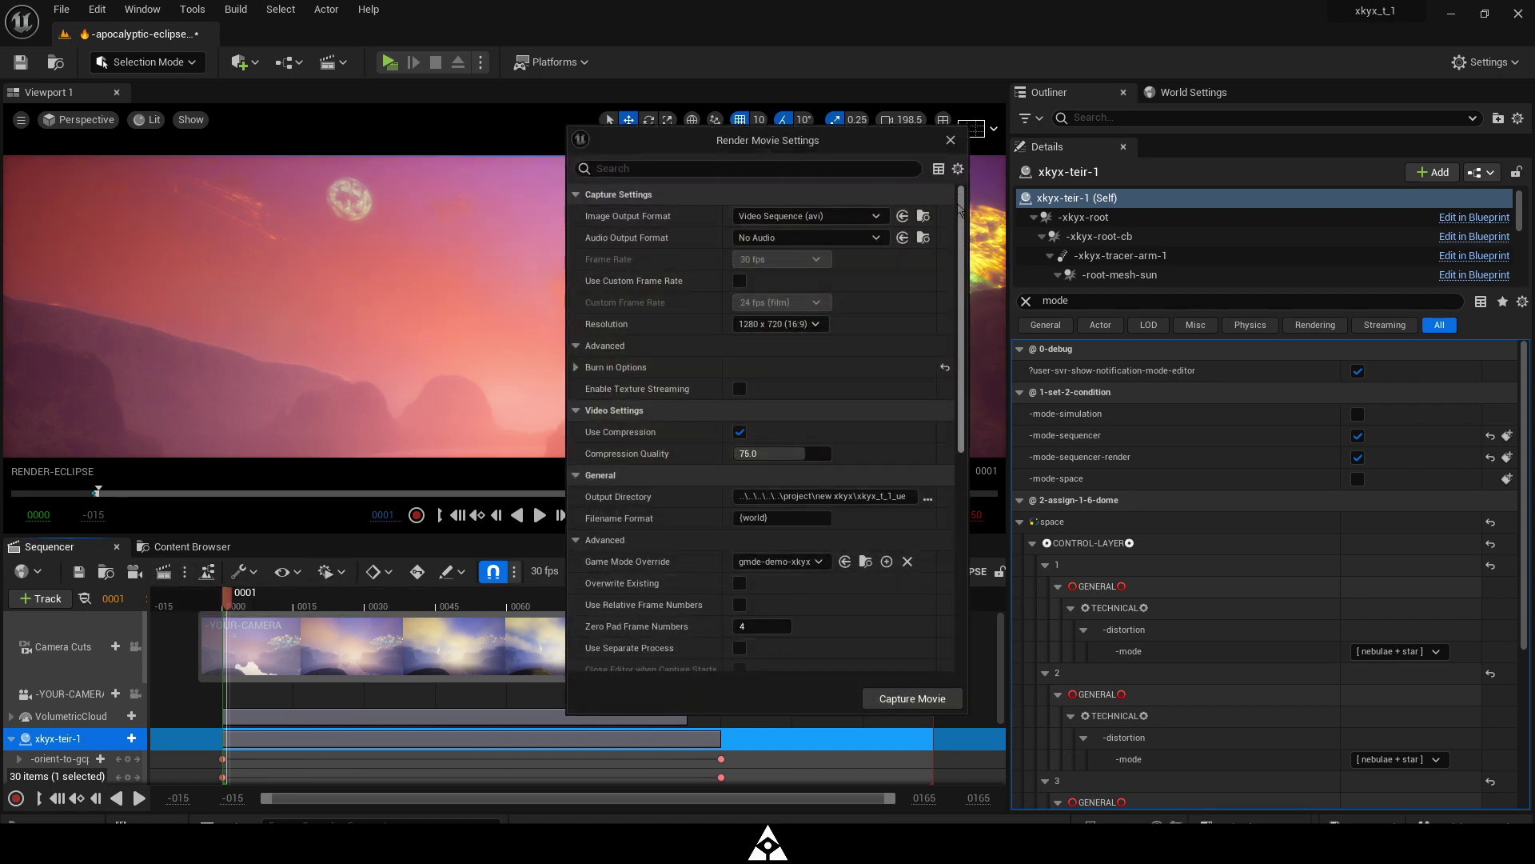
drag(960, 208, 965, 289)
scroll(886, 577, down, 8)
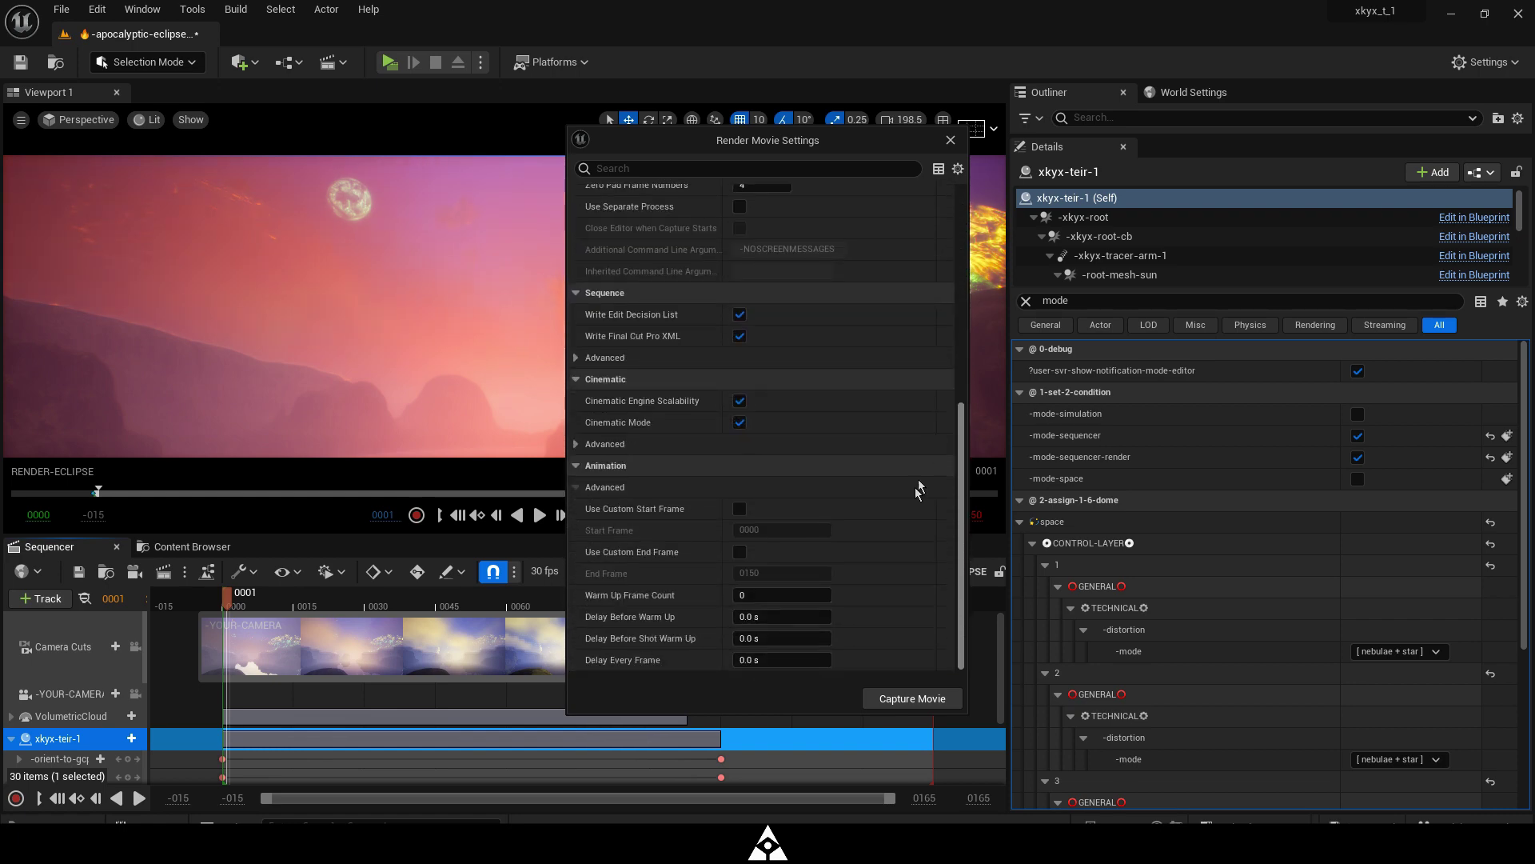
click(880, 702)
click(829, 610)
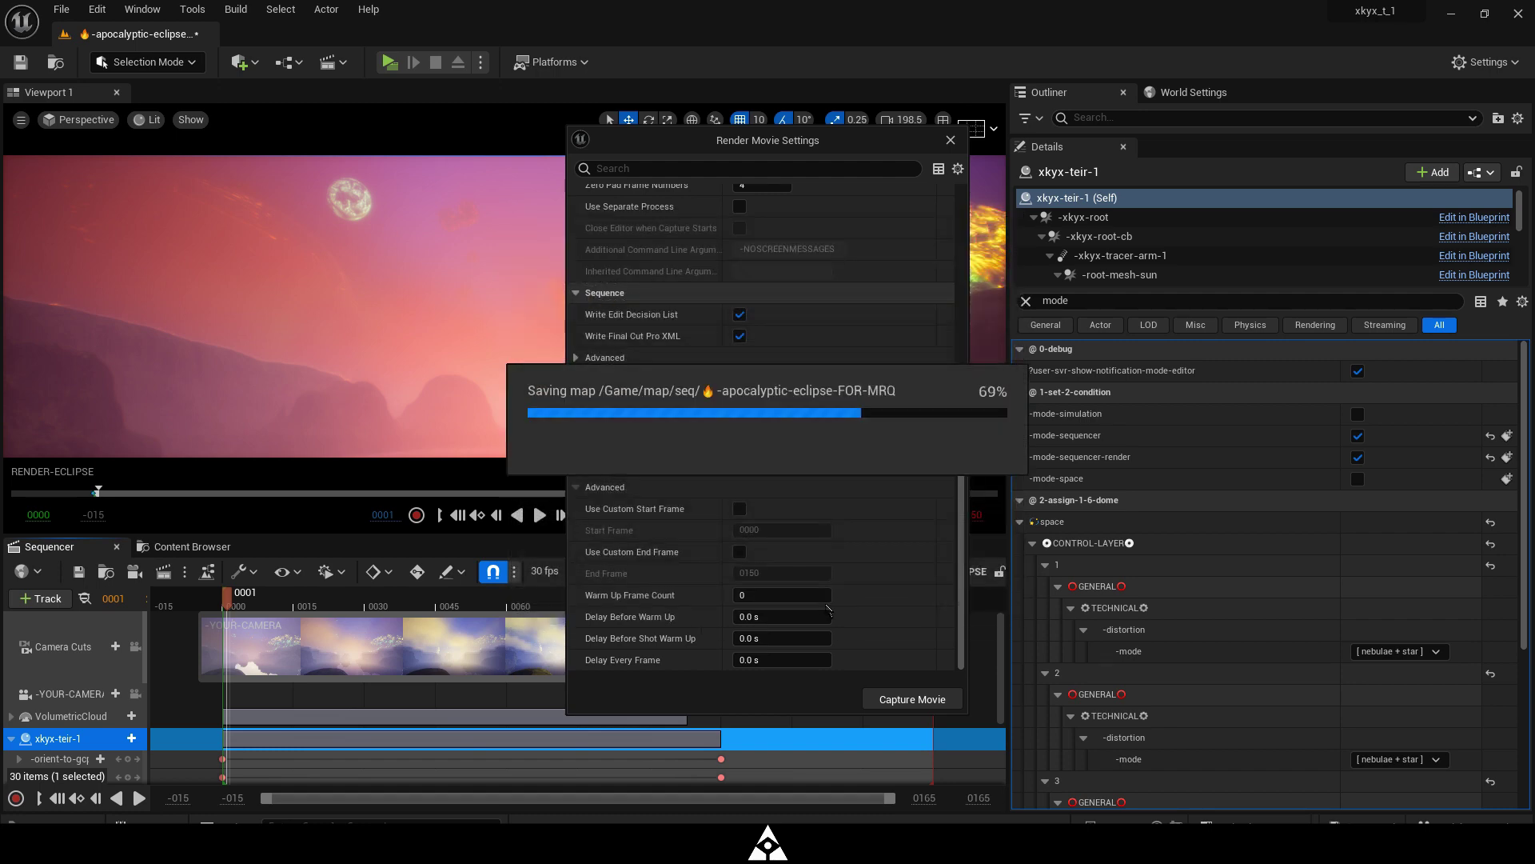